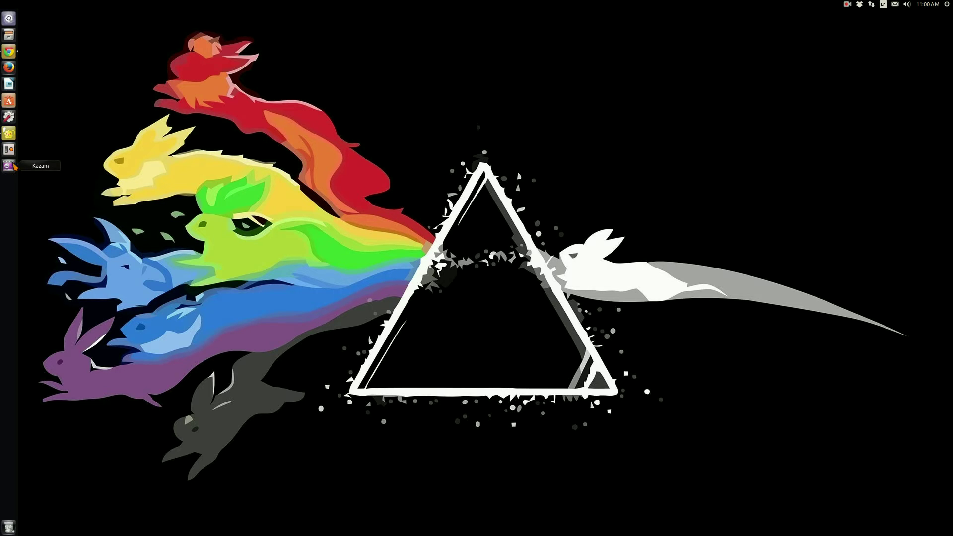
- Open Ubuntu Software Center, search for "unity tweak" and select the Unity Tweak Tool entry
click(11, 101)
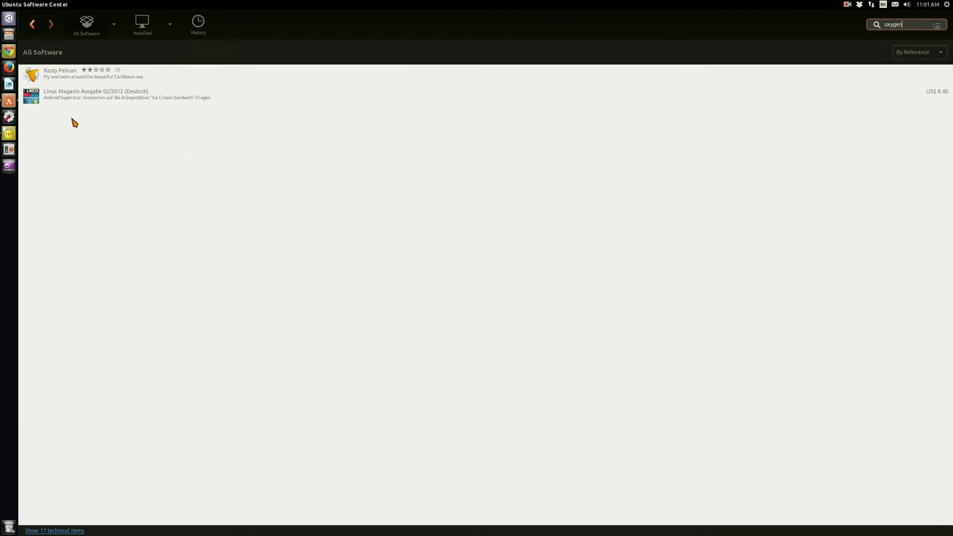
click(919, 21)
key(BackSpace)
text(uni)
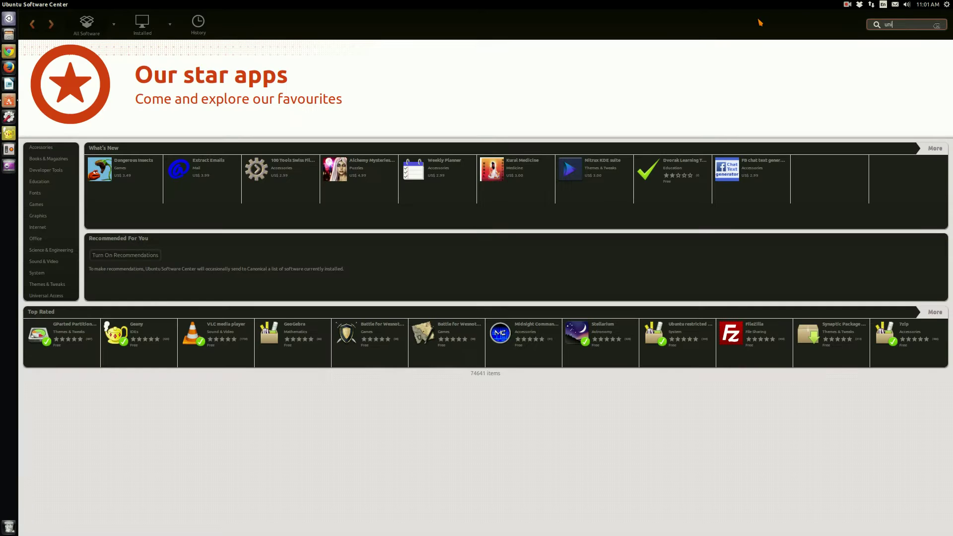
text(ty tweak)
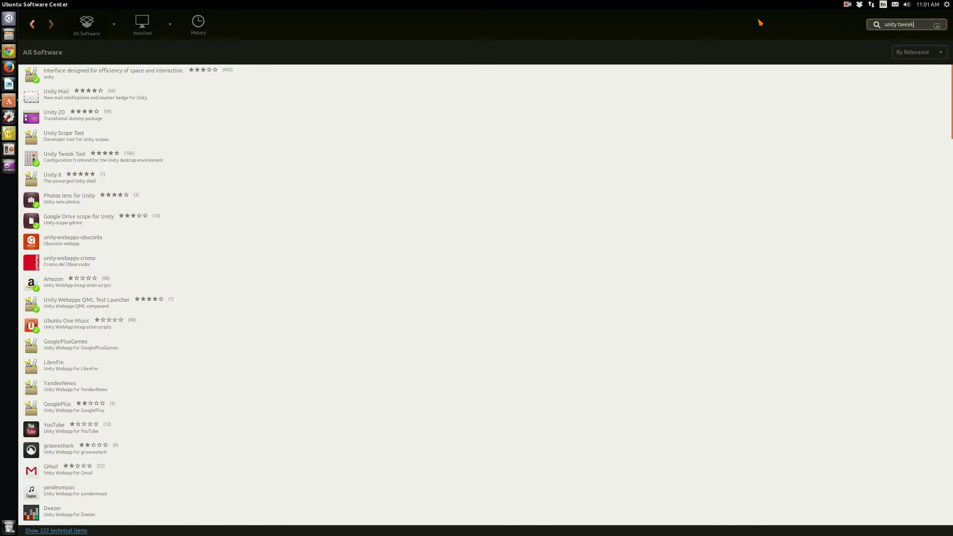
click(350, 77)
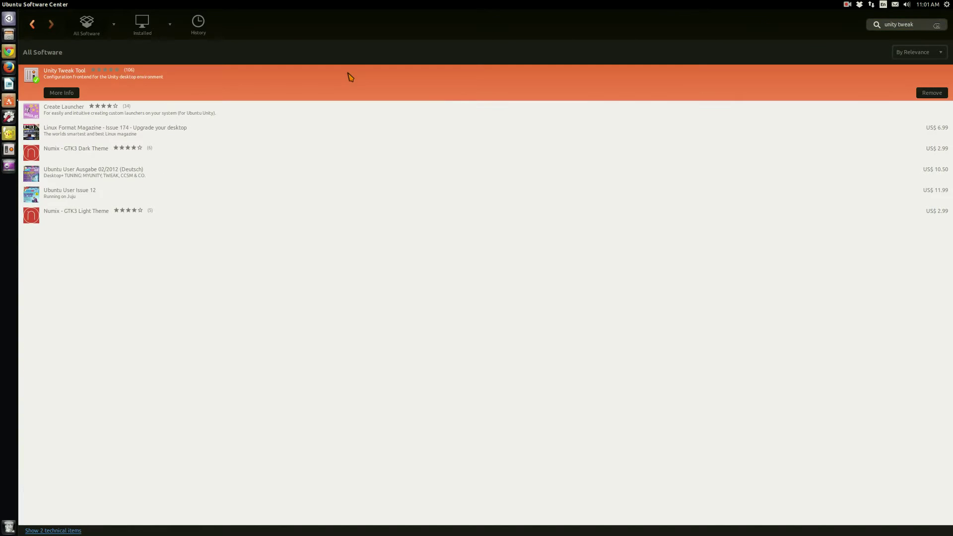
- Search the software catalogue for "gnome tweak" and select the Tweak Tool entry
key(ctrl+f)
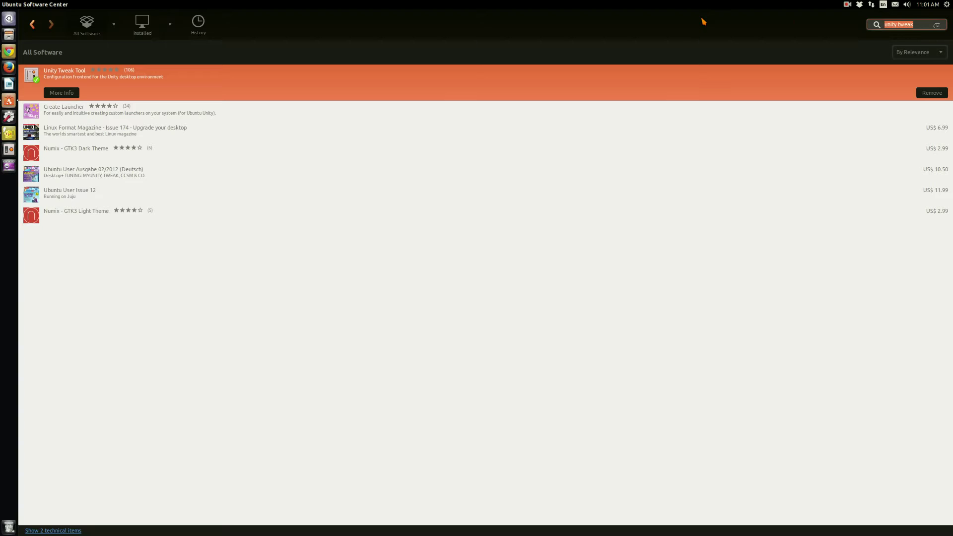
text(gnome)
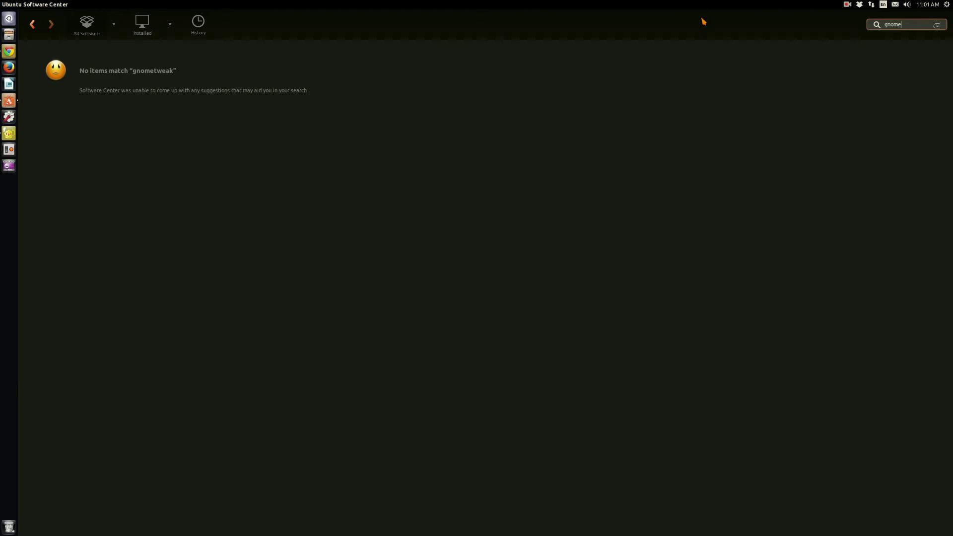
text( tweak)
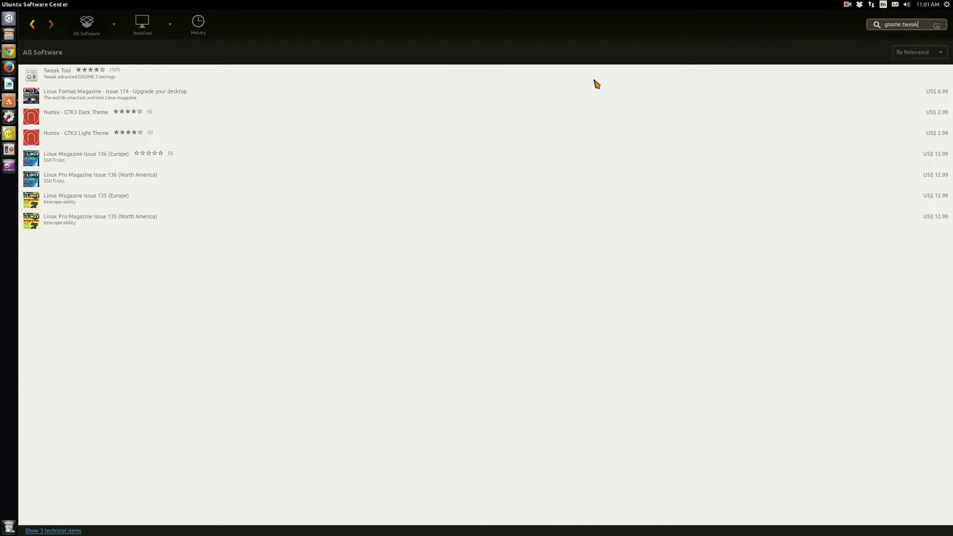
click(464, 73)
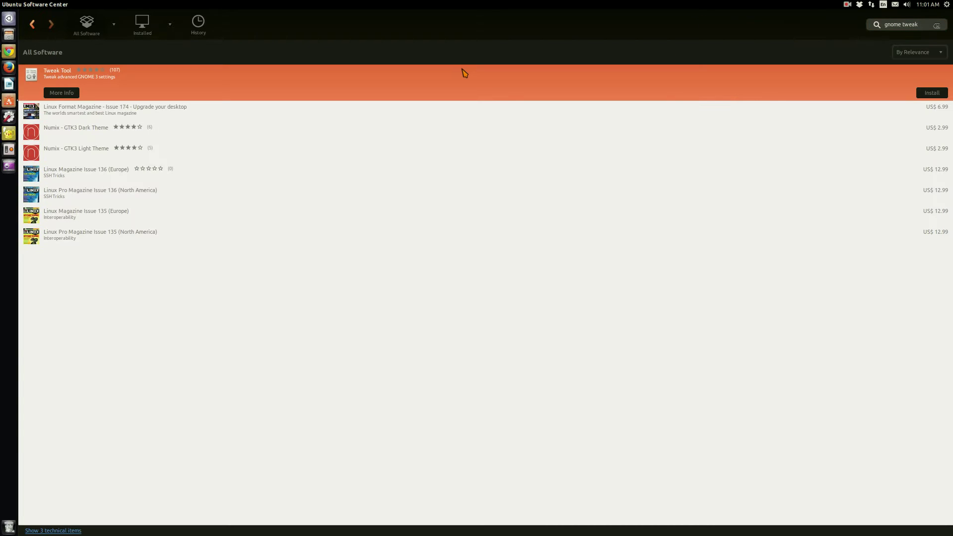
- Search for "oxygen cursor" and select the Oxygen mouse cursor theme - extra colors package
triple_click(930, 26)
key(BackSpace)
text(oxygen cursor)
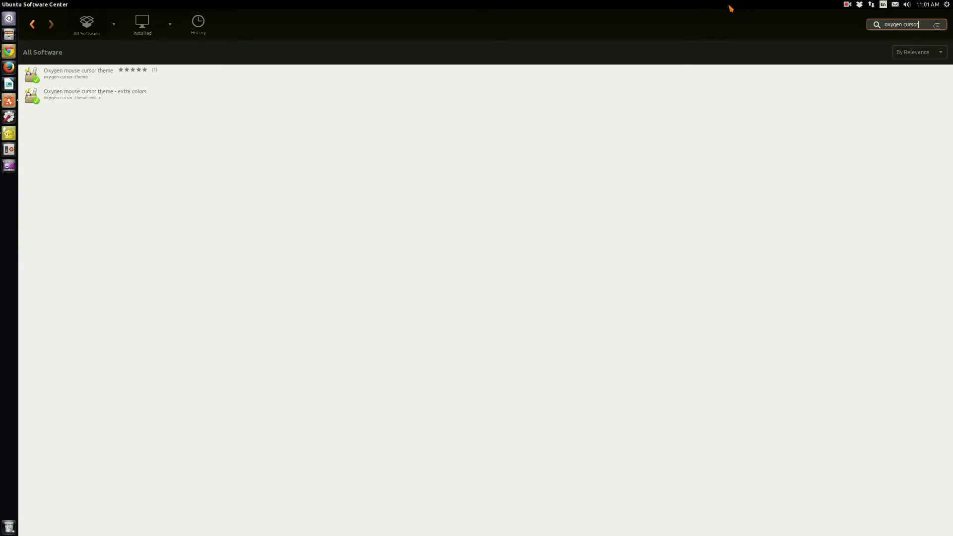
click(332, 69)
click(331, 107)
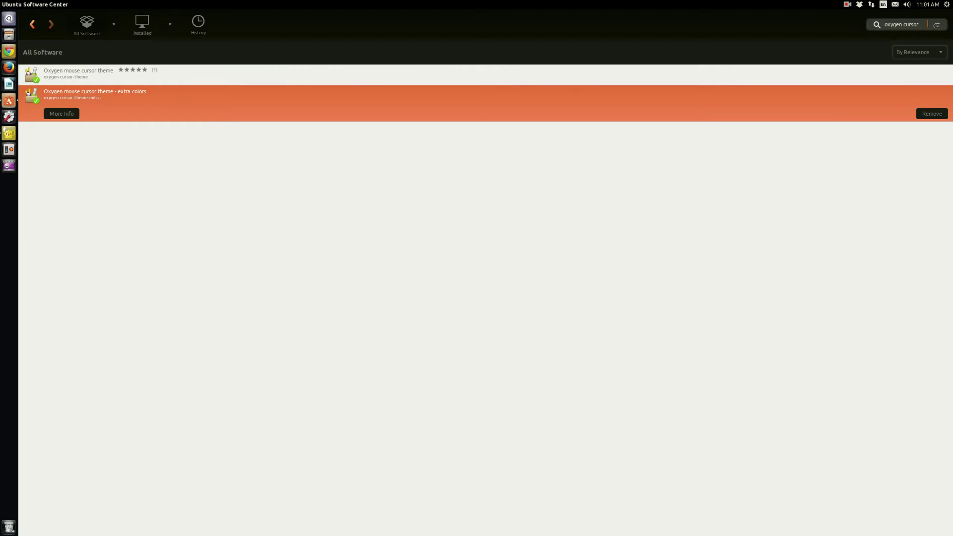
- Search for "oxygen" with technical items shown, inspect both Oxygen mouse cursor theme packages, and restore the window to a smaller size
click(922, 23)
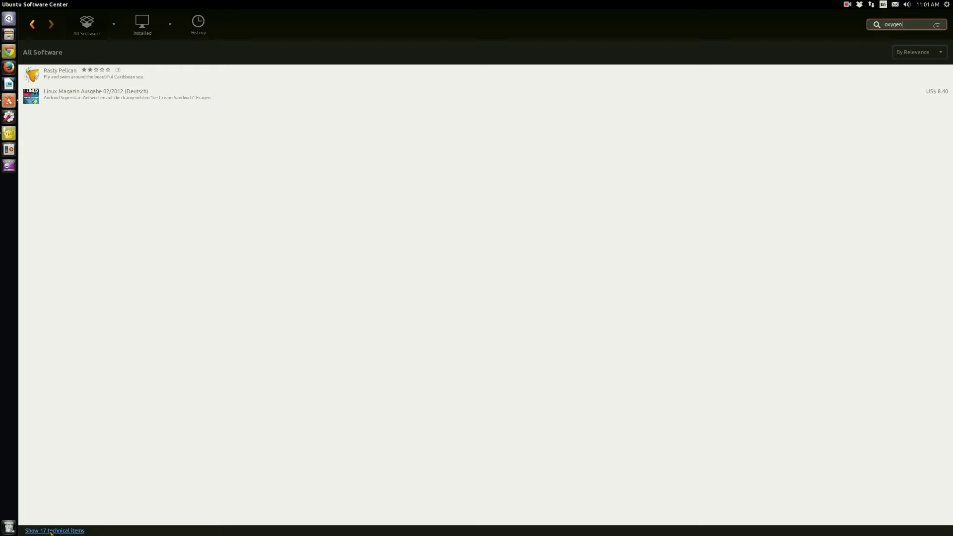
click(52, 530)
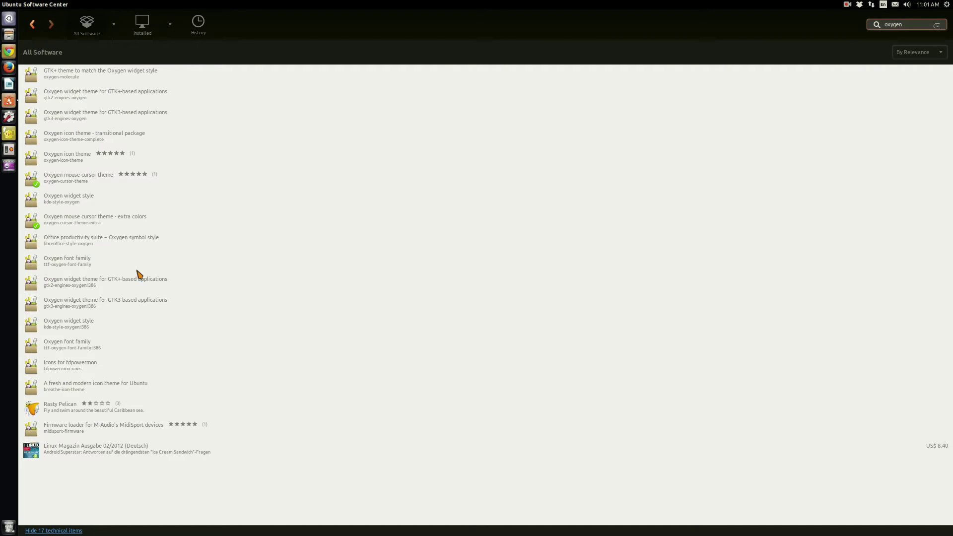
click(123, 175)
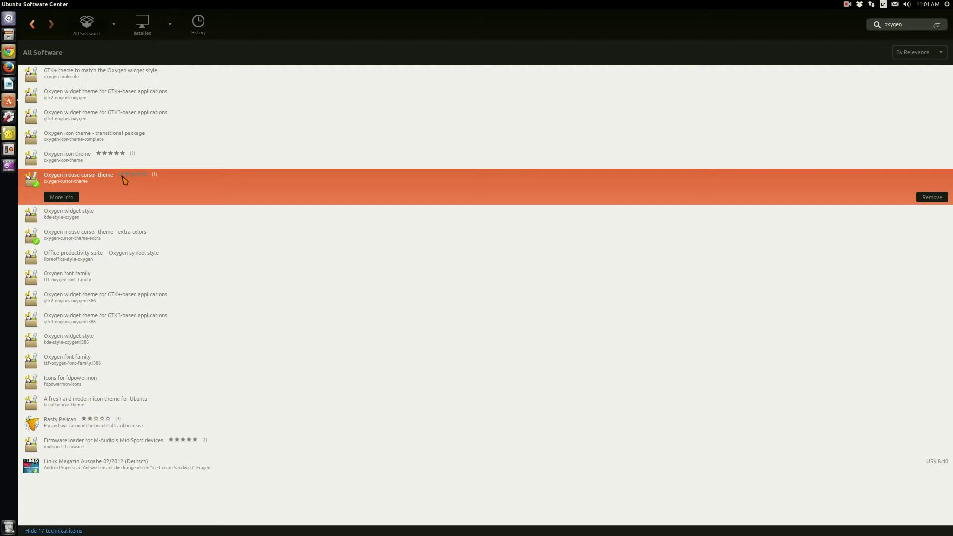
click(145, 242)
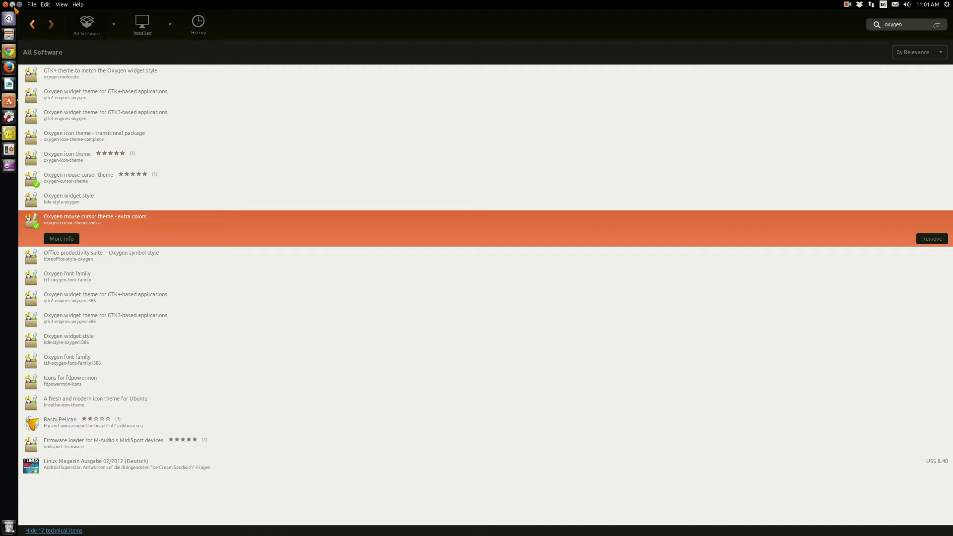
click(19, 5)
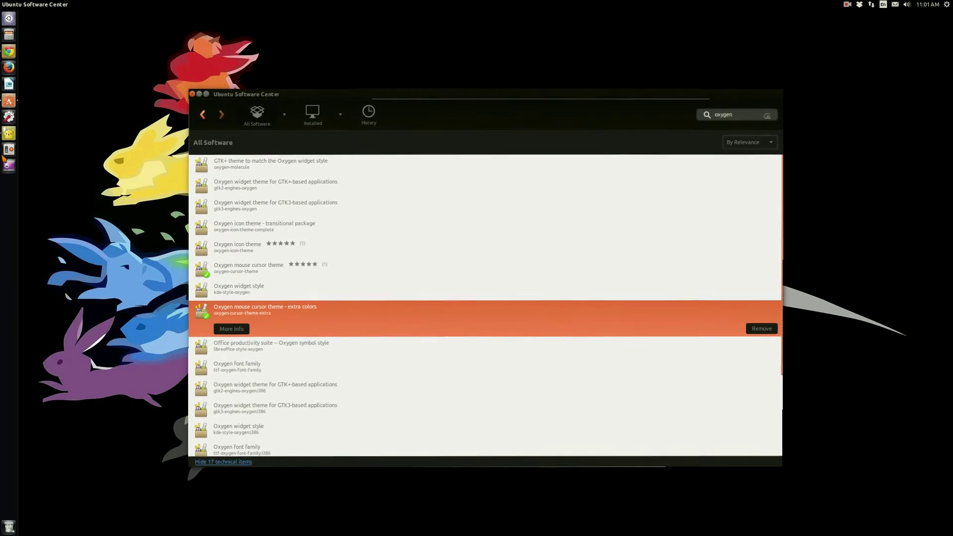
- Launch Unity Tweak Tool, move its window toward the middle of the desktop, and open the Cursors settings
key(super)
text(unity)
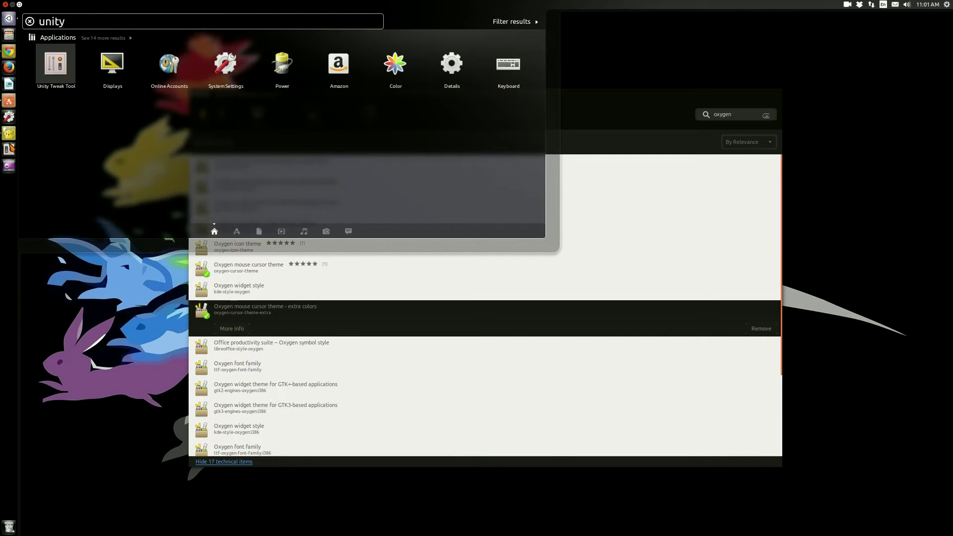
key(Return)
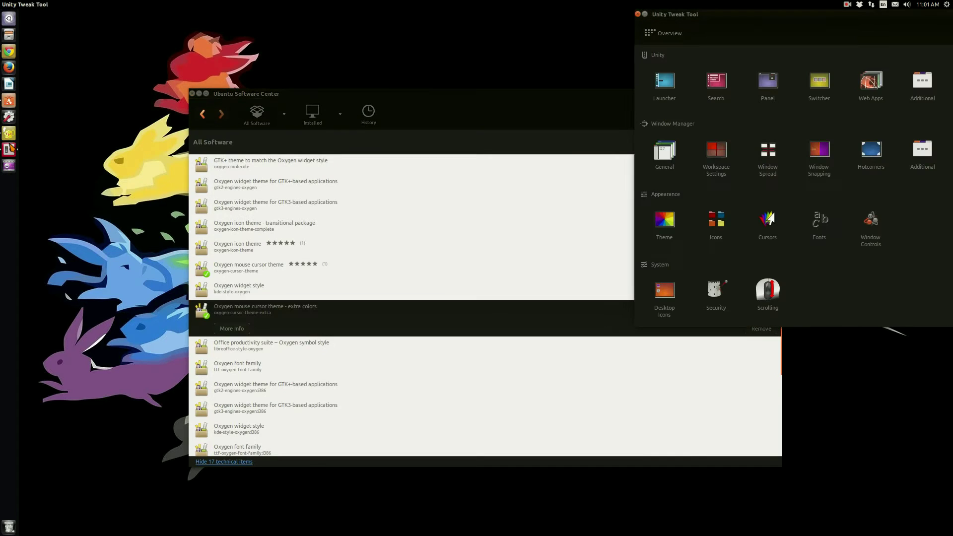
drag(752, 15, 586, 44)
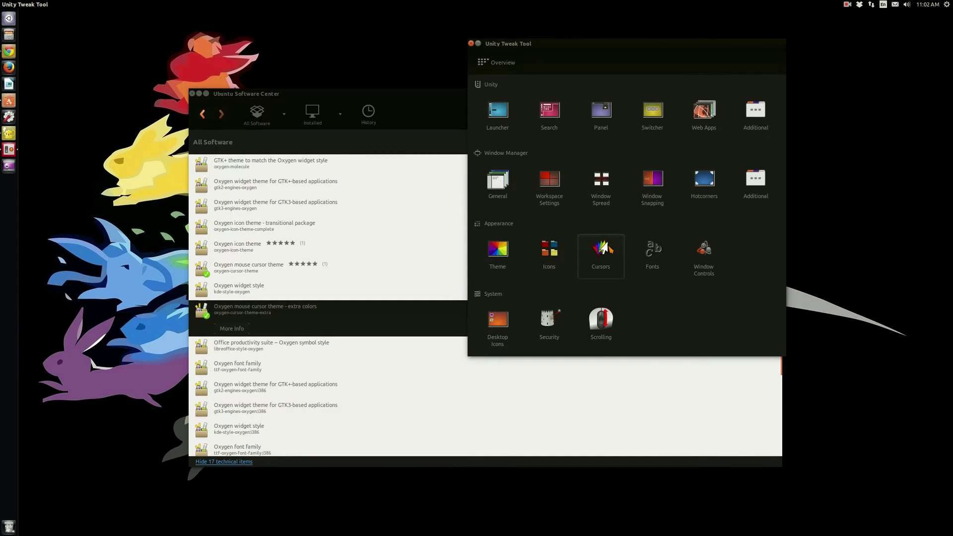
click(610, 247)
click(611, 247)
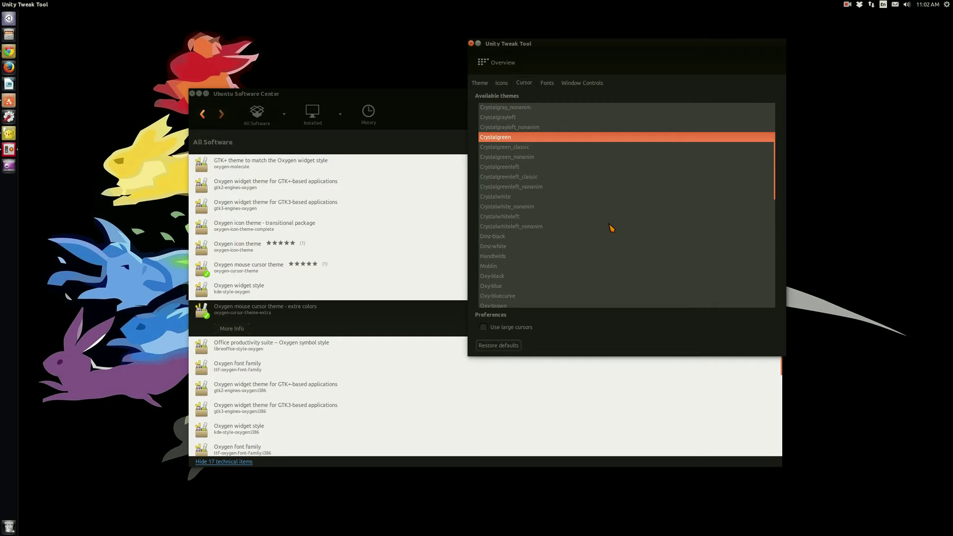
- Find the Oxy cursor themes in the available themes and set the cursor theme to Oxy-hot_orange
scroll(612, 228, down, 10)
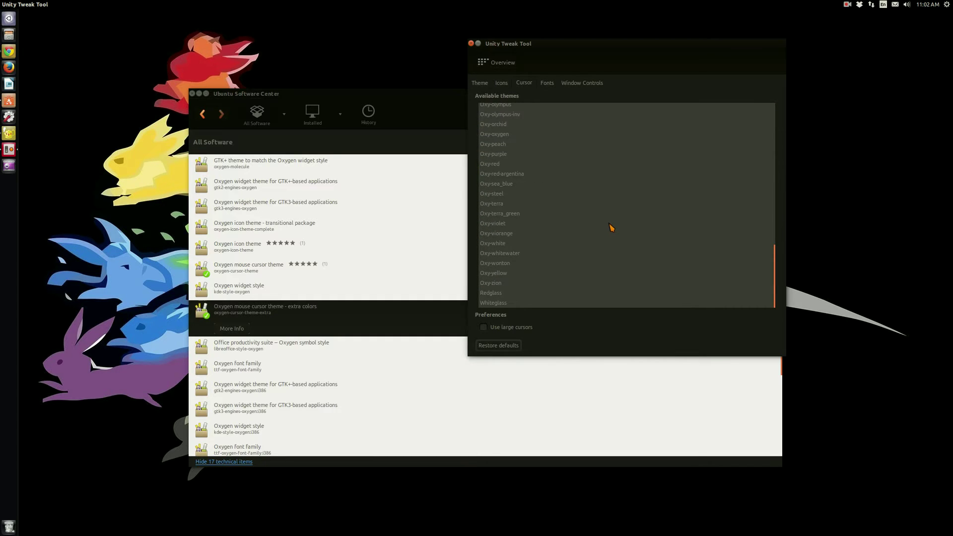
scroll(612, 228, up, 7)
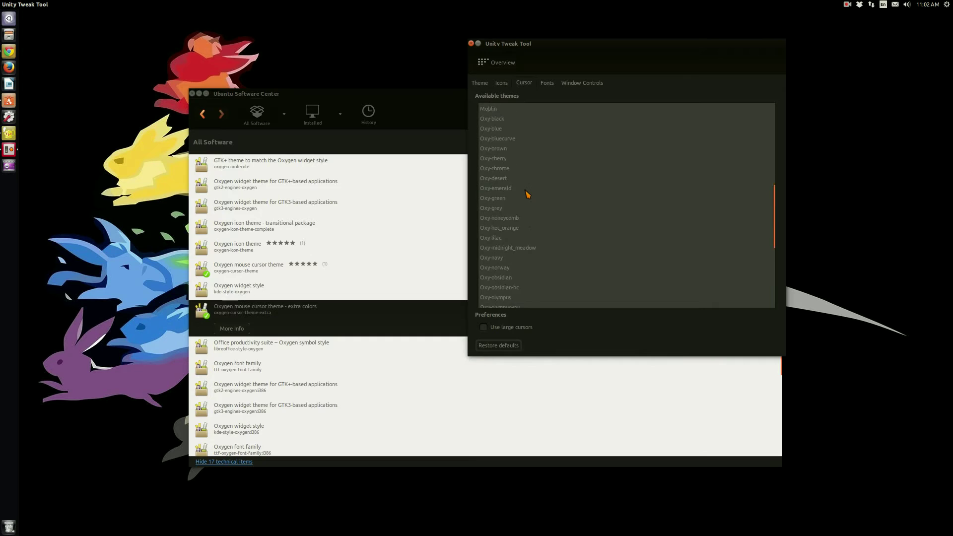
scroll(527, 194, up, 1)
click(513, 200)
text(oxy)
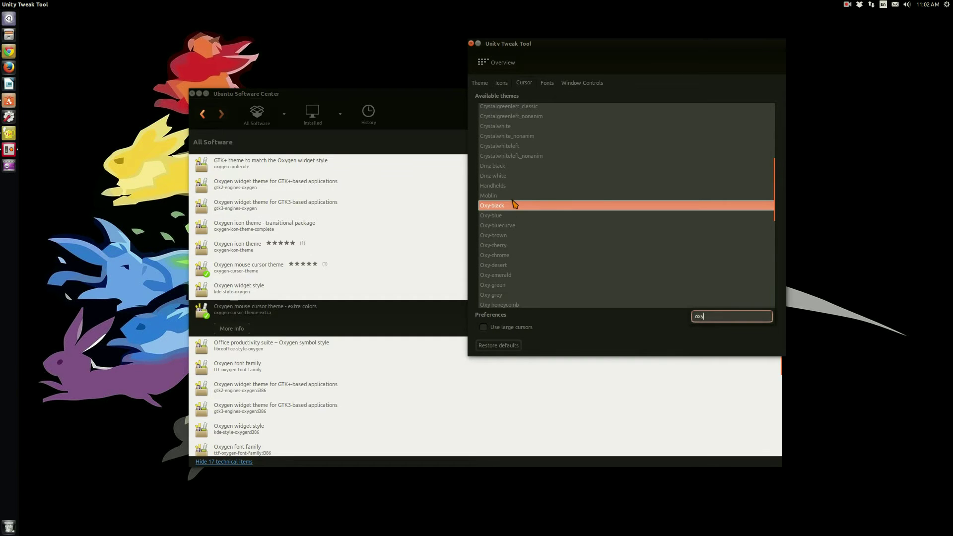
key(Down)
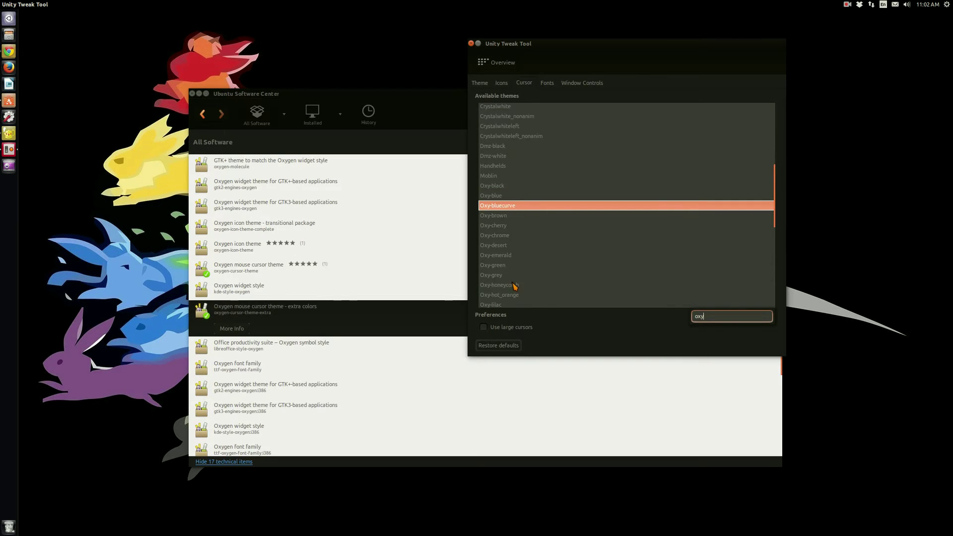
click(513, 301)
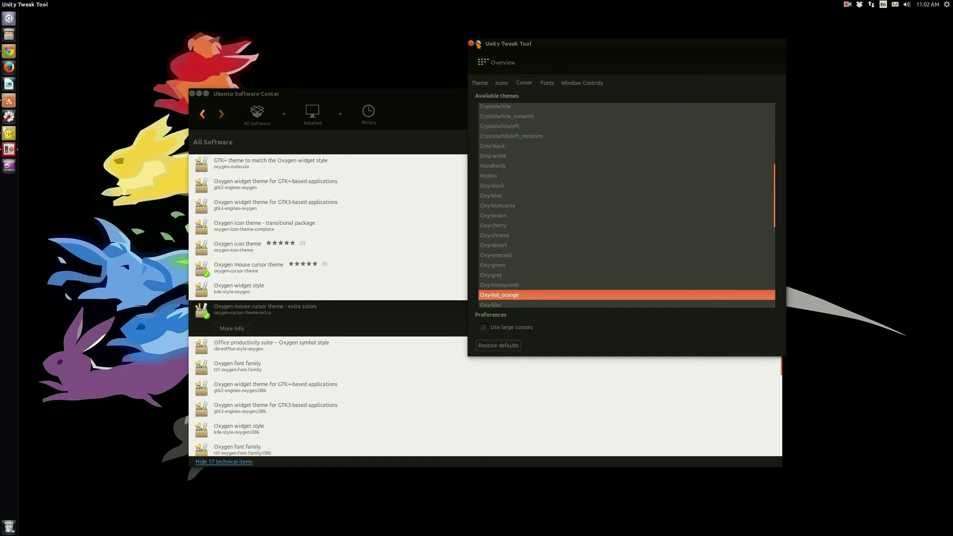
- Run "sudo update-alternatives --config x-cursor-theme" in a new terminal and authenticate with the account password
key(ctrl+alt+t)
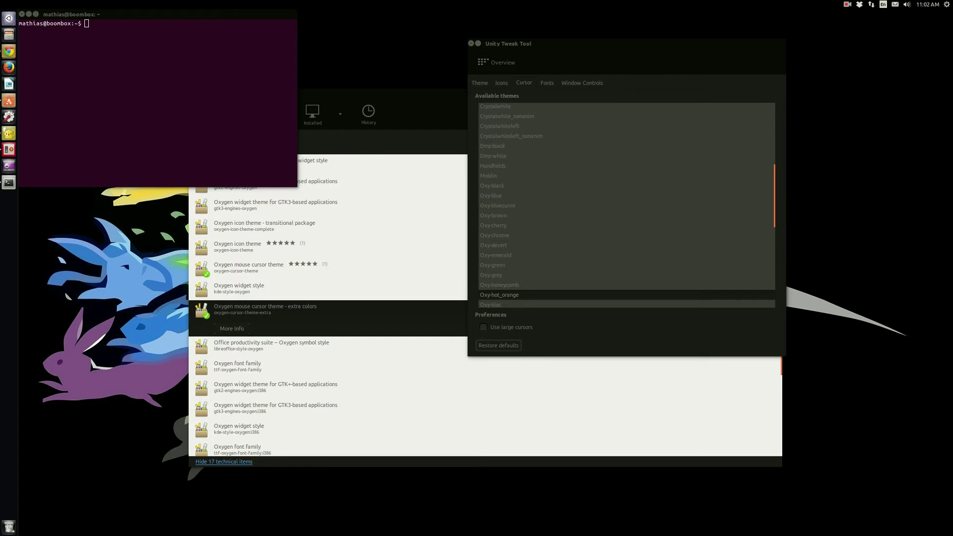
click(225, 34)
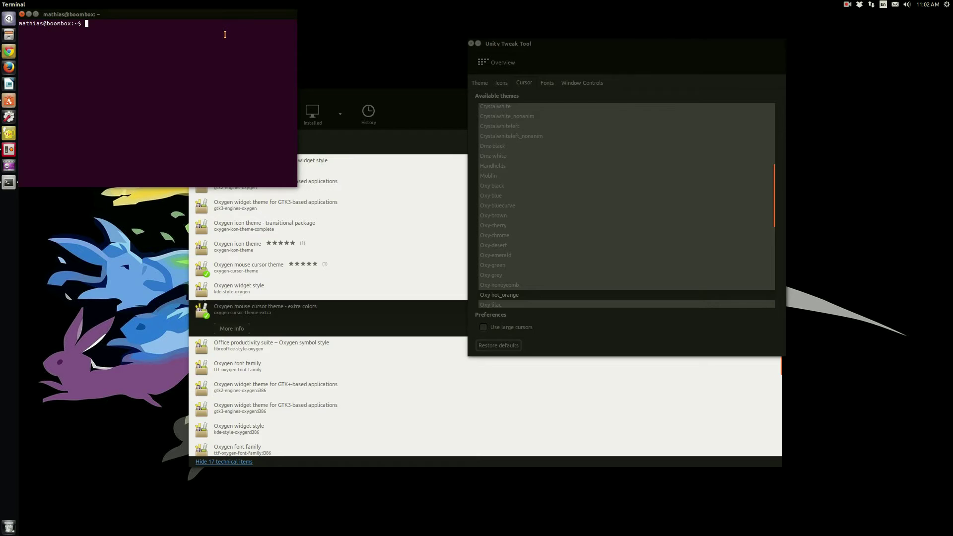
text(sudo update-alternatives --config x-cursor-theme)
key(Return)
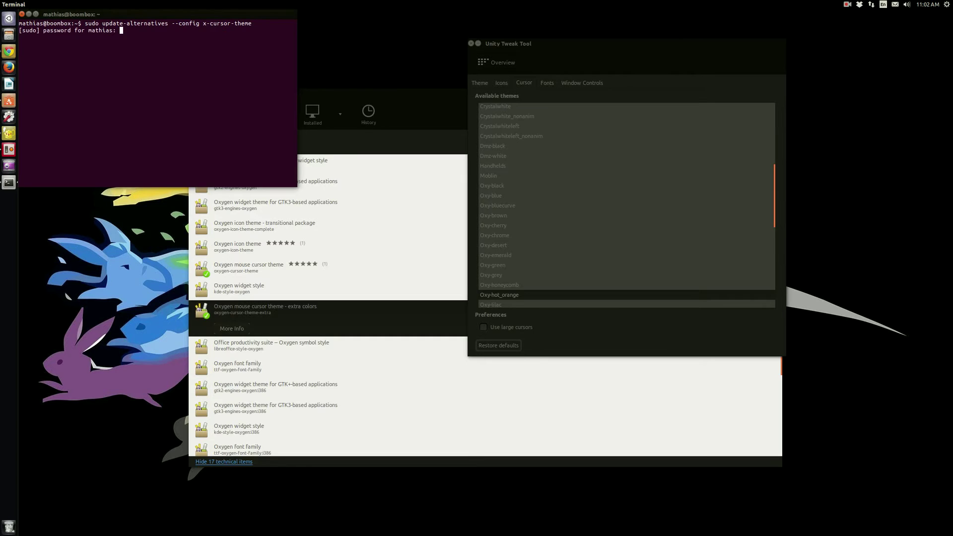
key(Return)
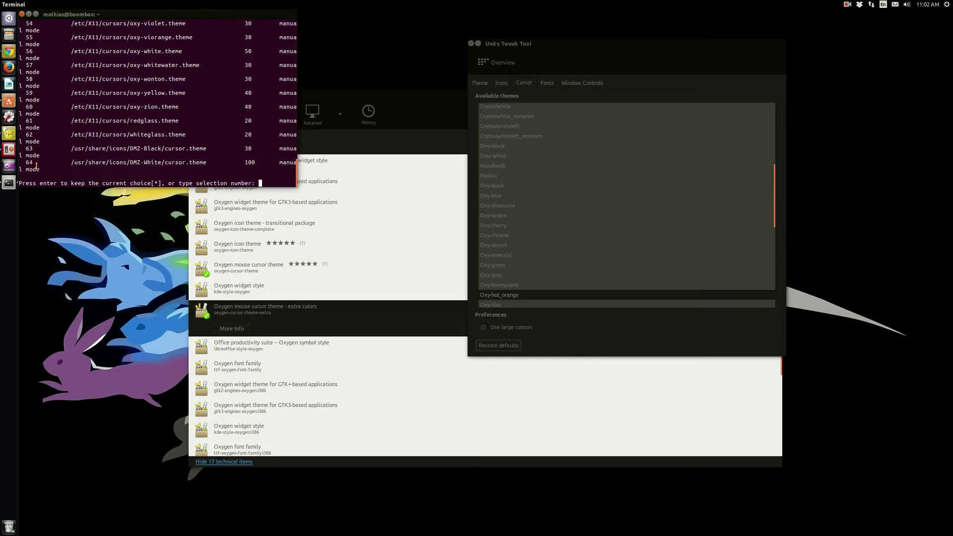
- Look through the listed cursor alternatives for oxy-hot_orange.theme and highlight its row to read the selection number
scroll(49, 162, up, 15)
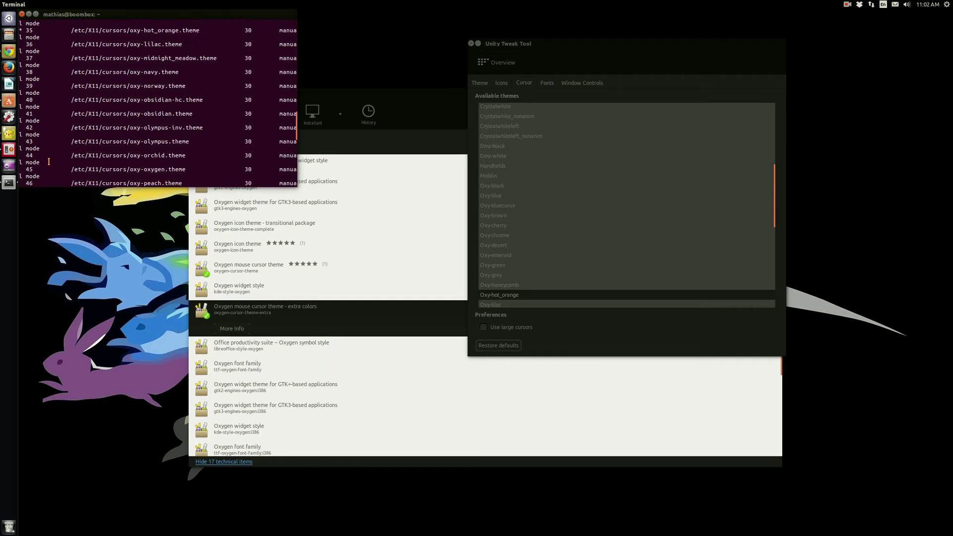
scroll(49, 162, up, 5)
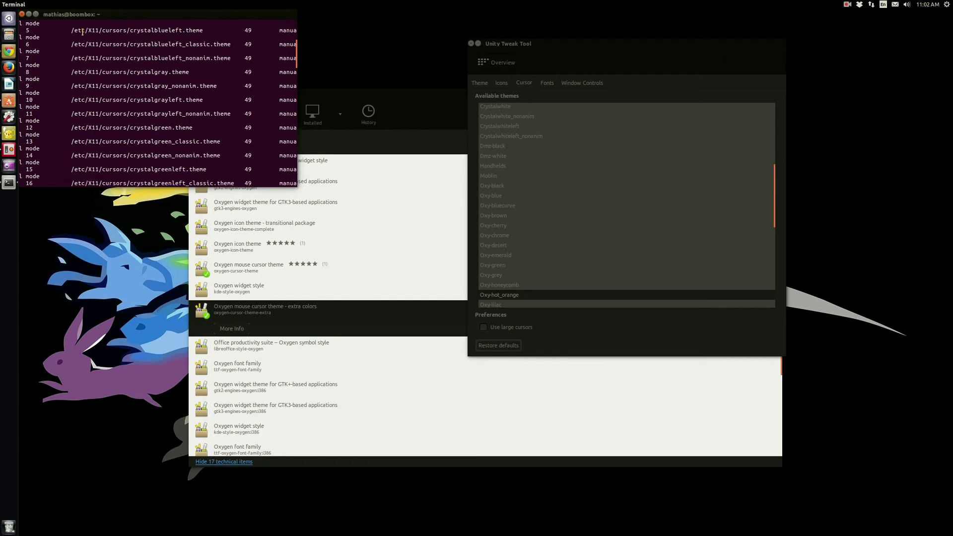
scroll(86, 102, down, 1)
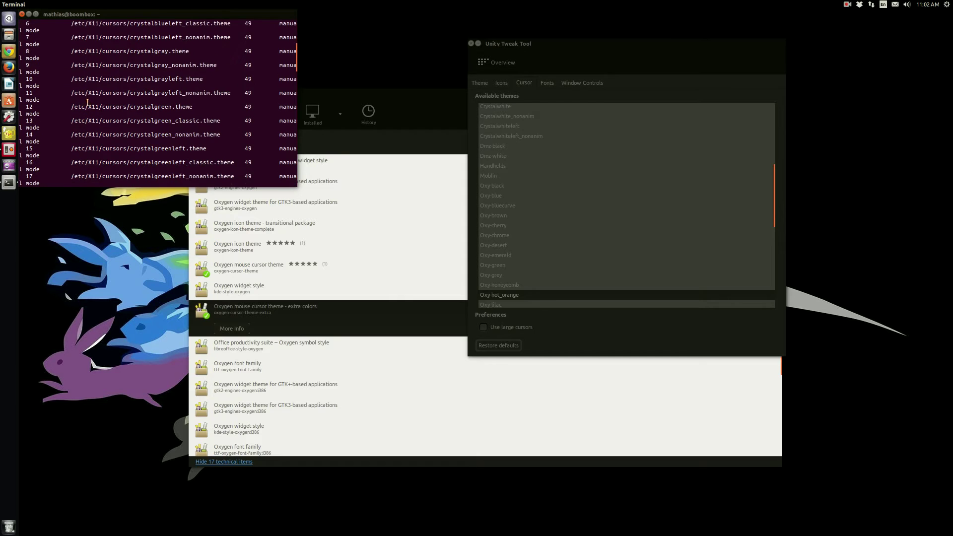
scroll(134, 162, down, 9)
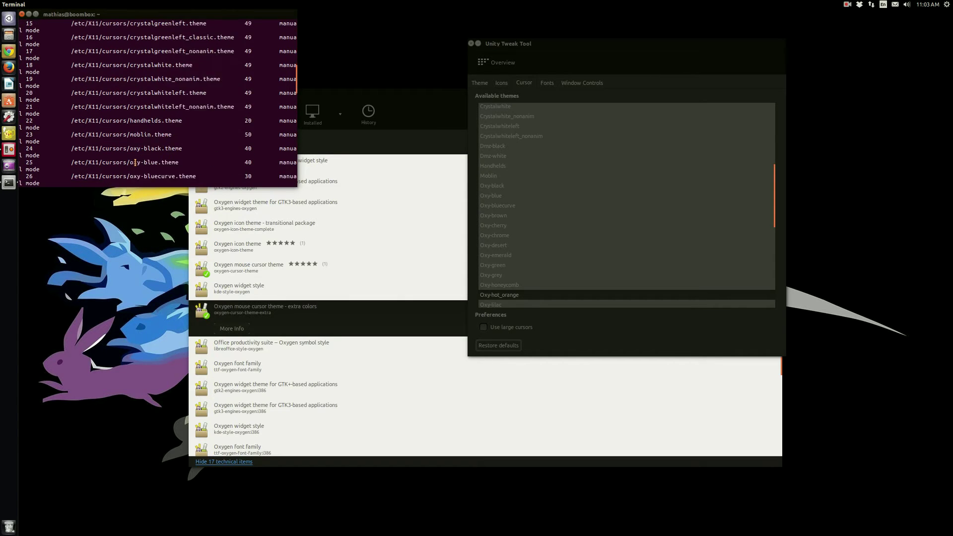
scroll(137, 163, down, 2)
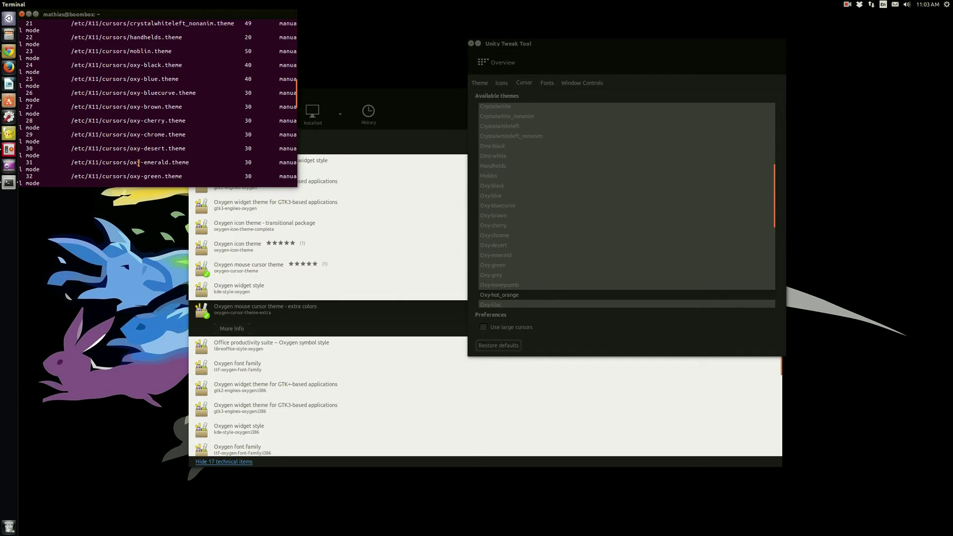
scroll(147, 171, down, 1)
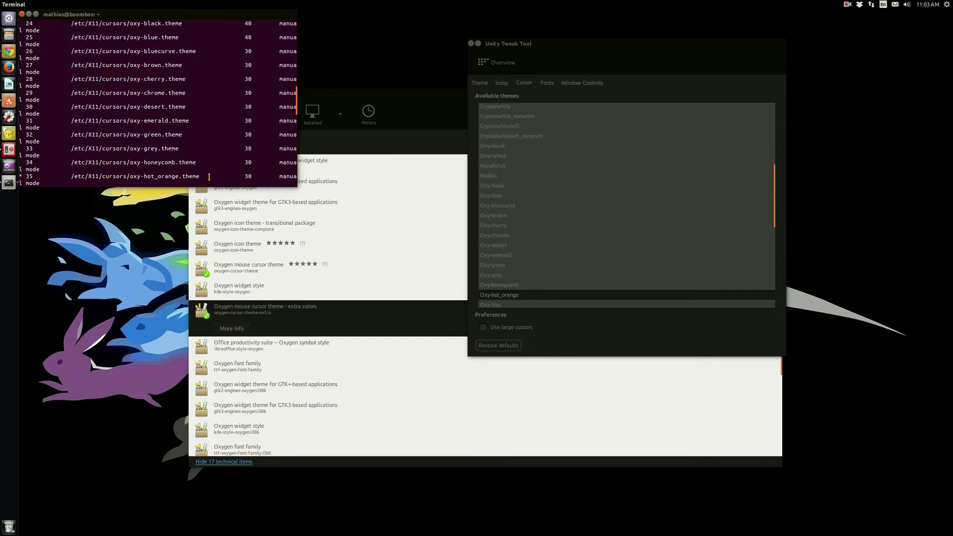
drag(209, 177, 16, 174)
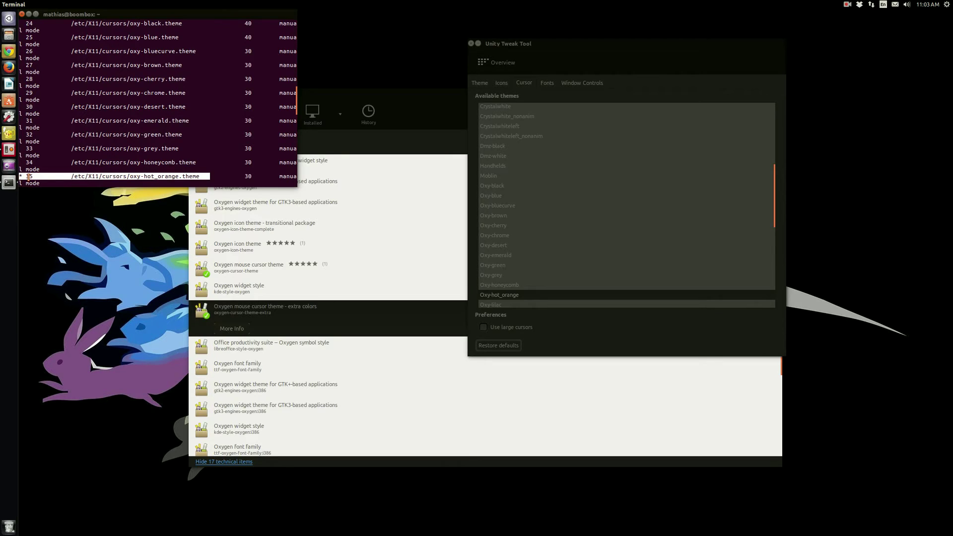
- Choose alternative number 35 as the system-wide x-cursor-theme at the selection prompt
scroll(29, 178, down, 10)
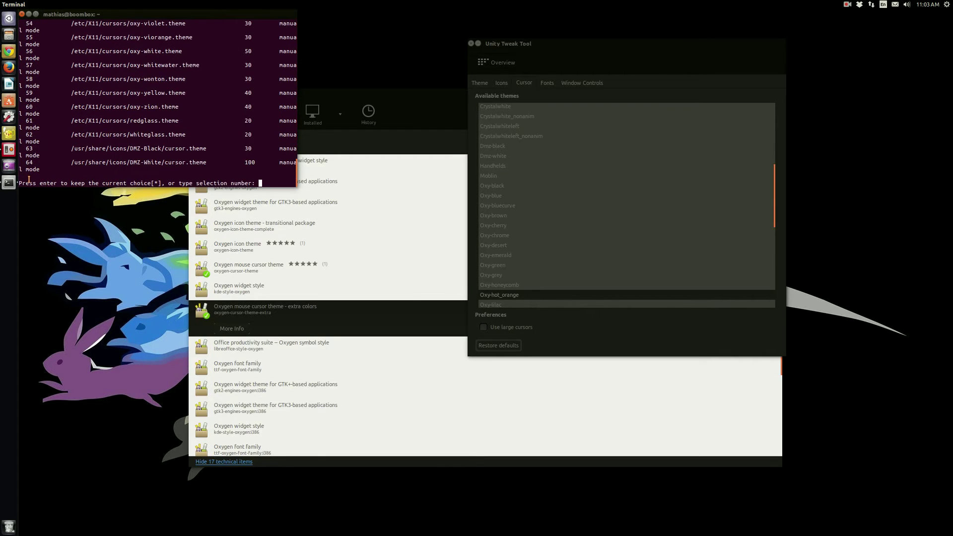
text(35)
key(Return)
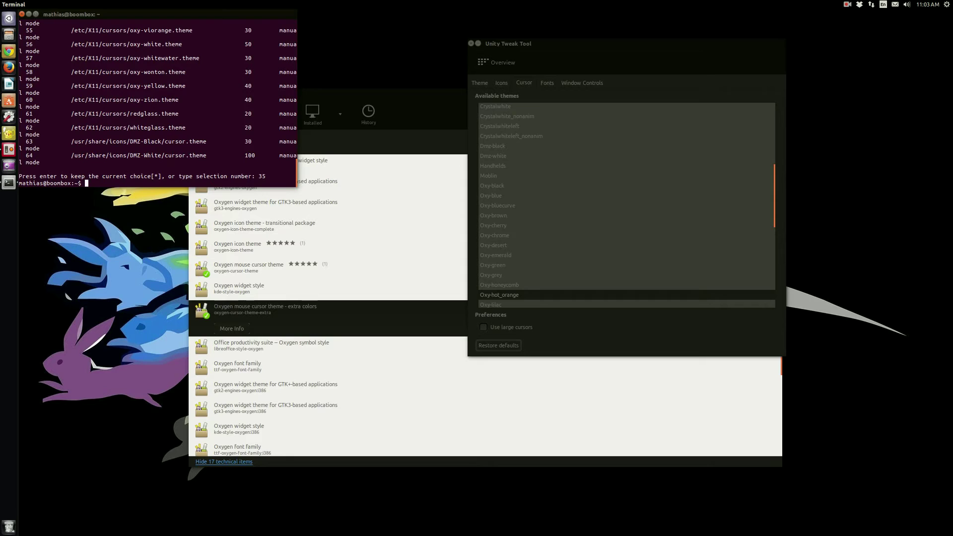
text(compiz --replace)
key(BackSpace)
key(BackSpace)
key(BackSpace)
key(BackSpace)
key(BackSpace)
key(BackSpace)
key(BackSpace)
key(BackSpace)
key(BackSpace)
key(BackSpace)
key(BackSpace)
key(BackSpace)
key(BackSpace)
key(BackSpace)
key(BackSpace)
- Close the terminal window and quit the Terminal application
click(22, 14)
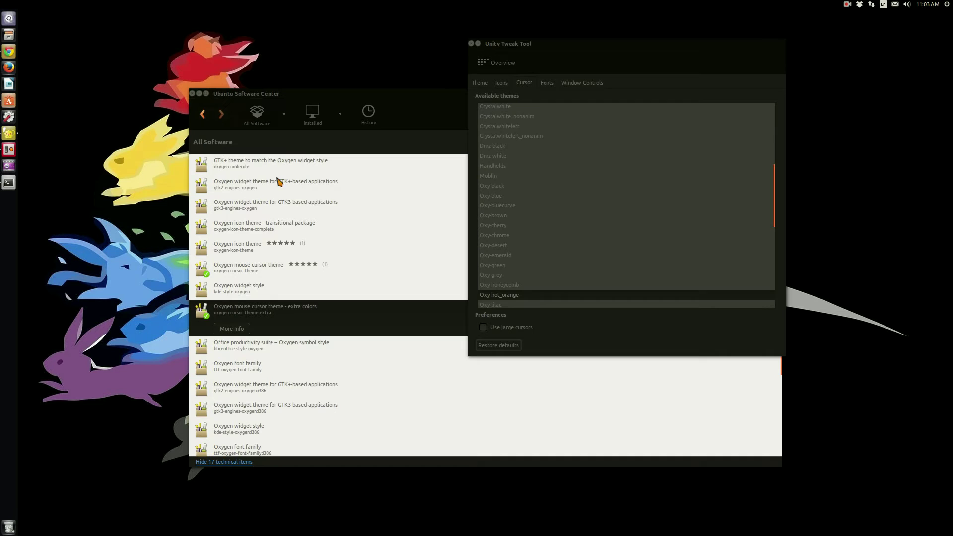
right_click(14, 187)
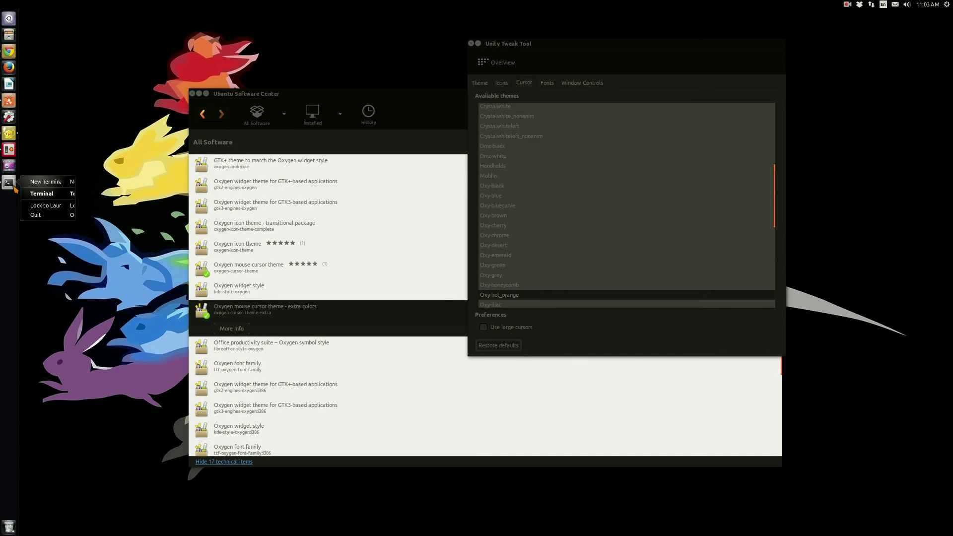
click(54, 217)
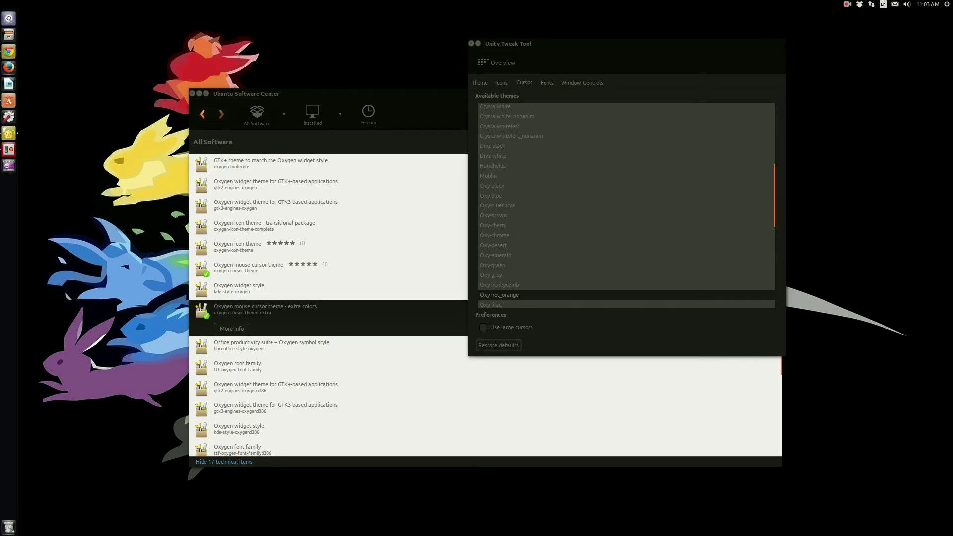
- Switch to Chrome, open Ultimate Edition Orange Fantastic Cursor from GNOME-Look's X11 Mouse Themes, and preview its first screenshot
key(alt+Tab)
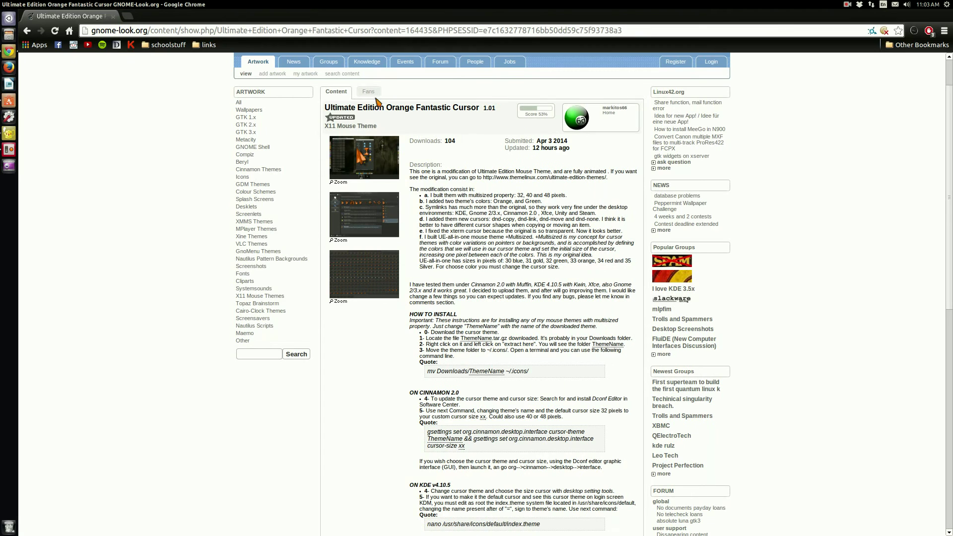
click(26, 32)
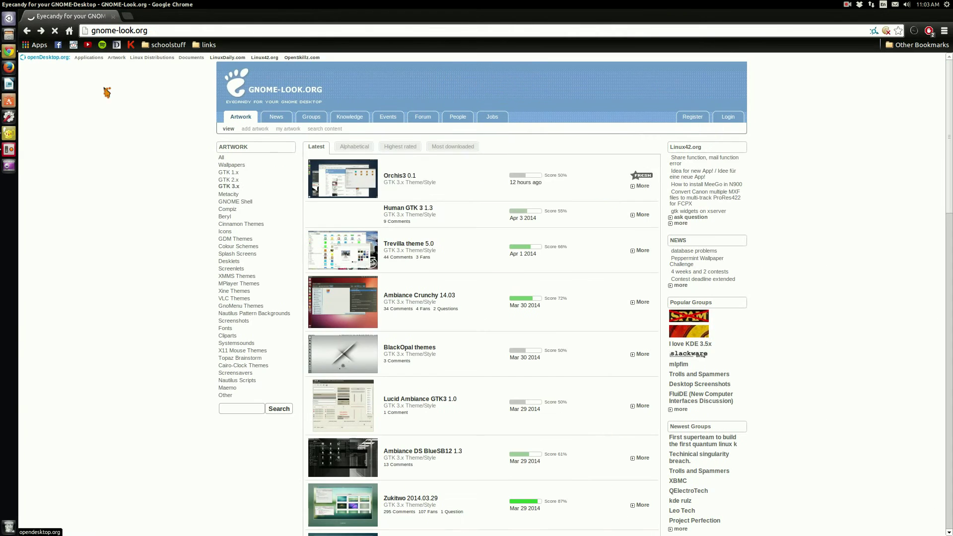
click(250, 352)
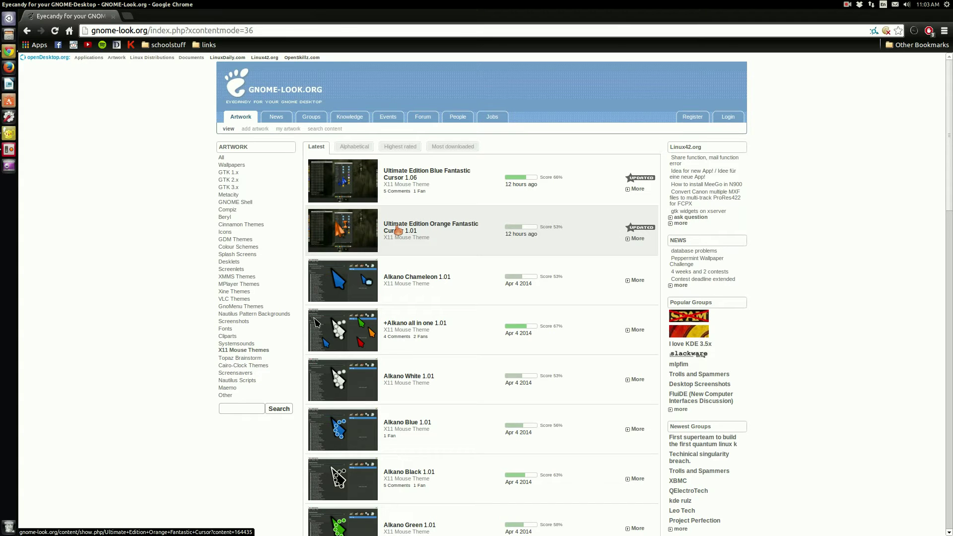
click(398, 230)
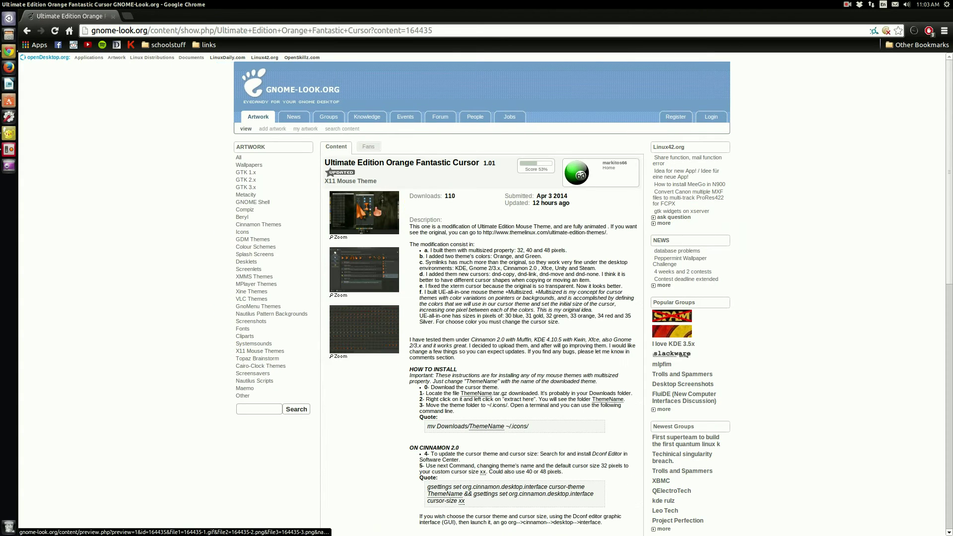
click(380, 211)
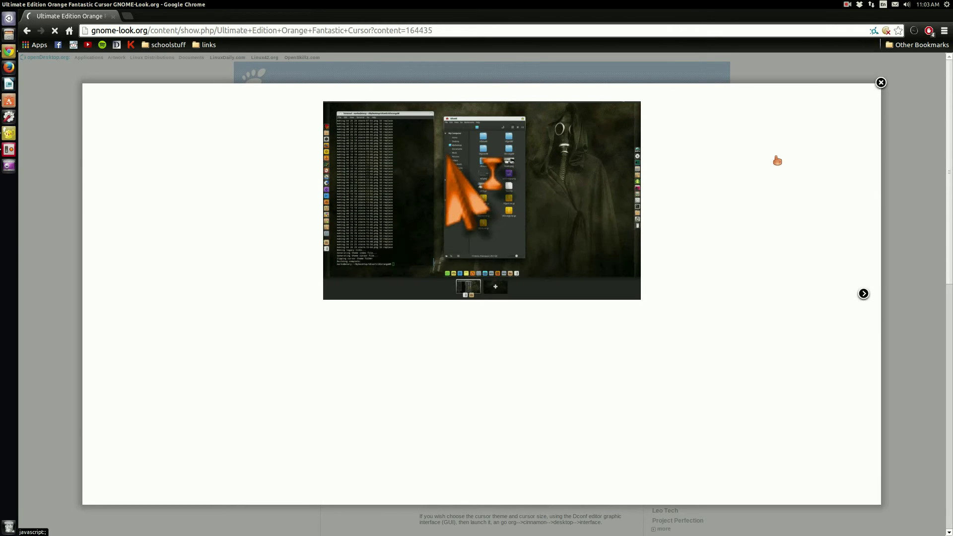
click(881, 83)
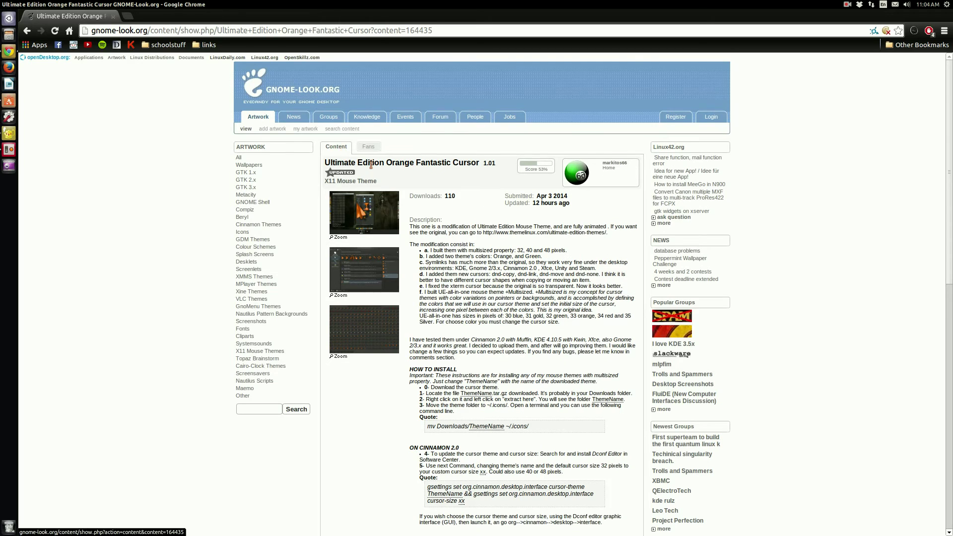
- Download UEOrange.tgz from the cursor theme's page and open the downloaded archive
scroll(371, 165, down, 15)
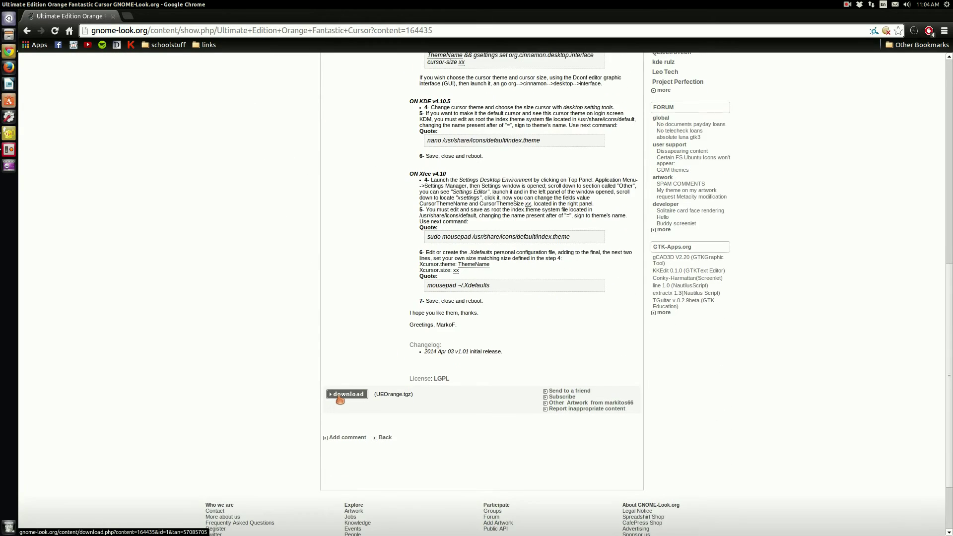
click(340, 396)
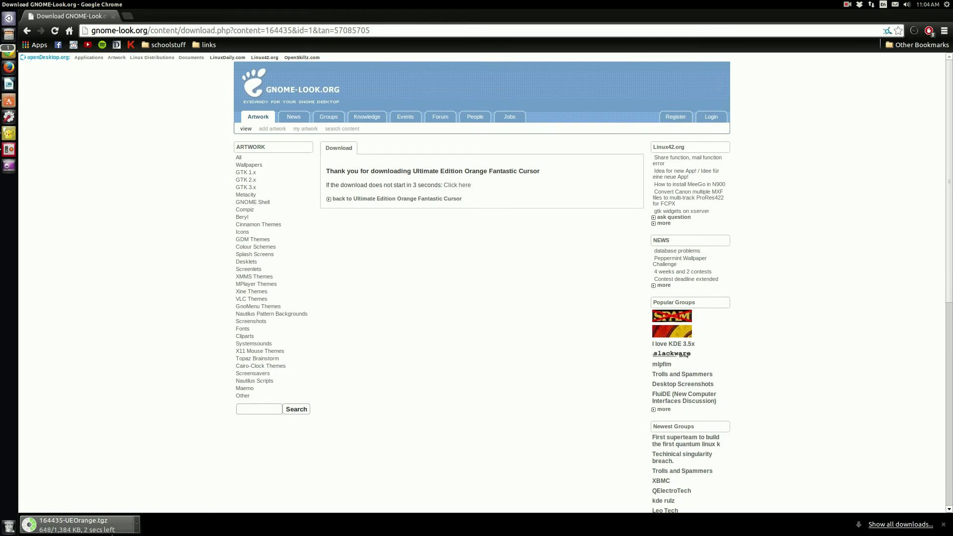
click(114, 530)
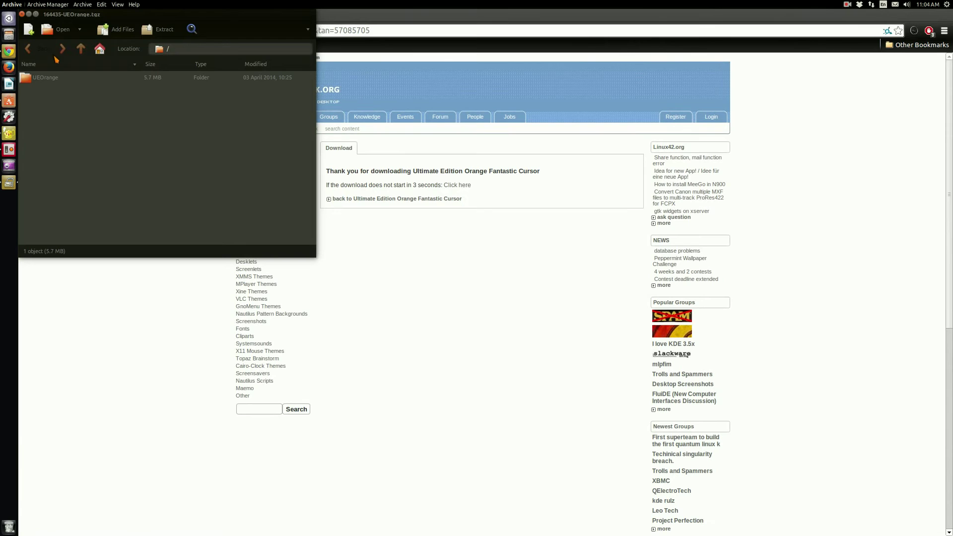
- Extract the UEOrange folder from the archive into the hidden .icons folder in the home directory
right_click(63, 77)
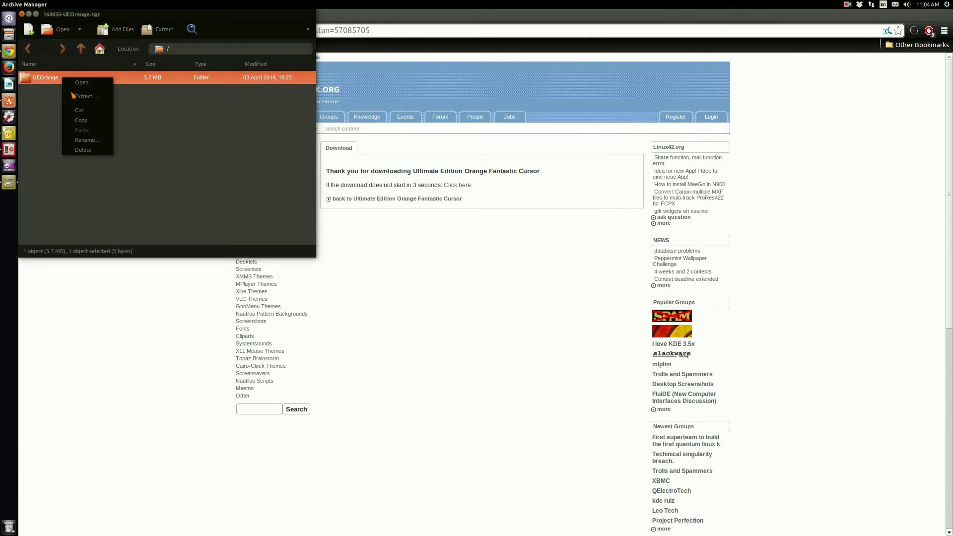
click(72, 97)
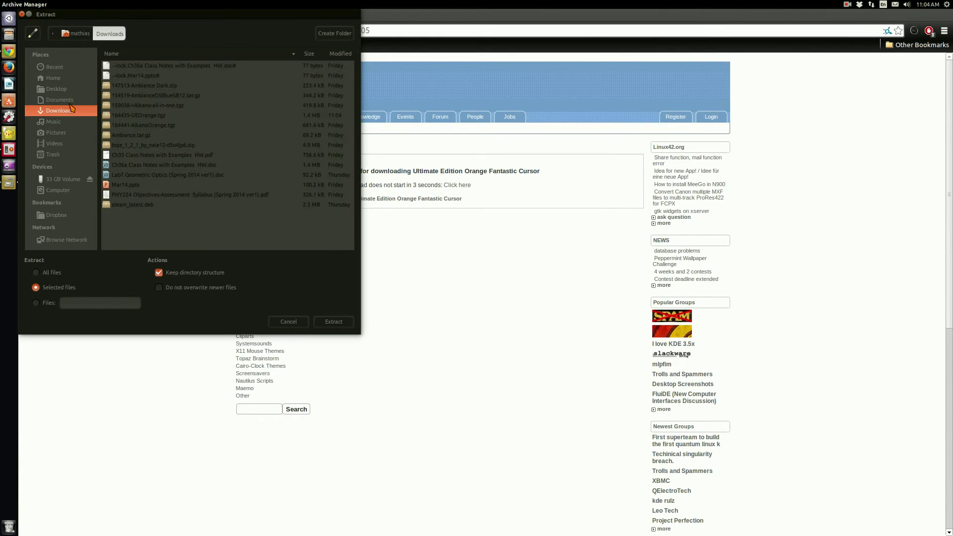
click(66, 34)
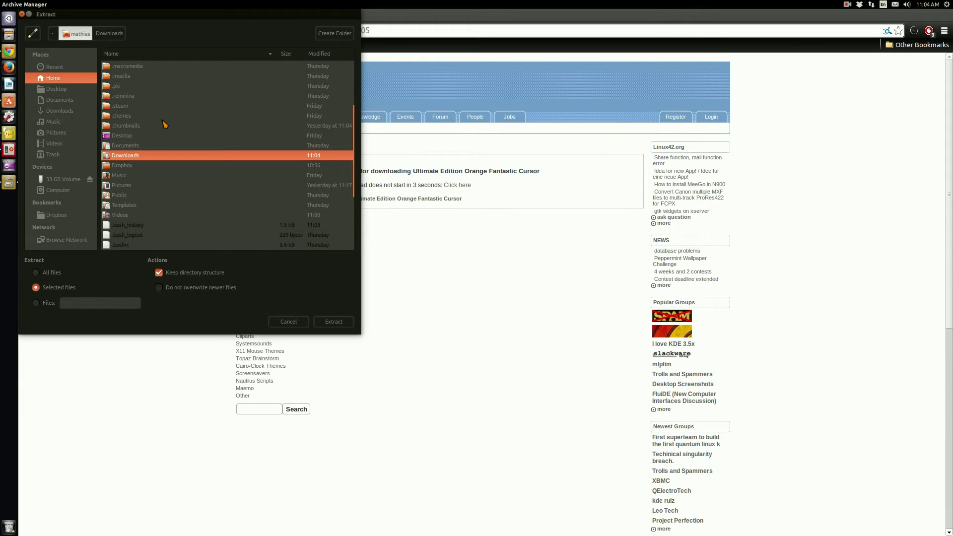
scroll(164, 124, down, 3)
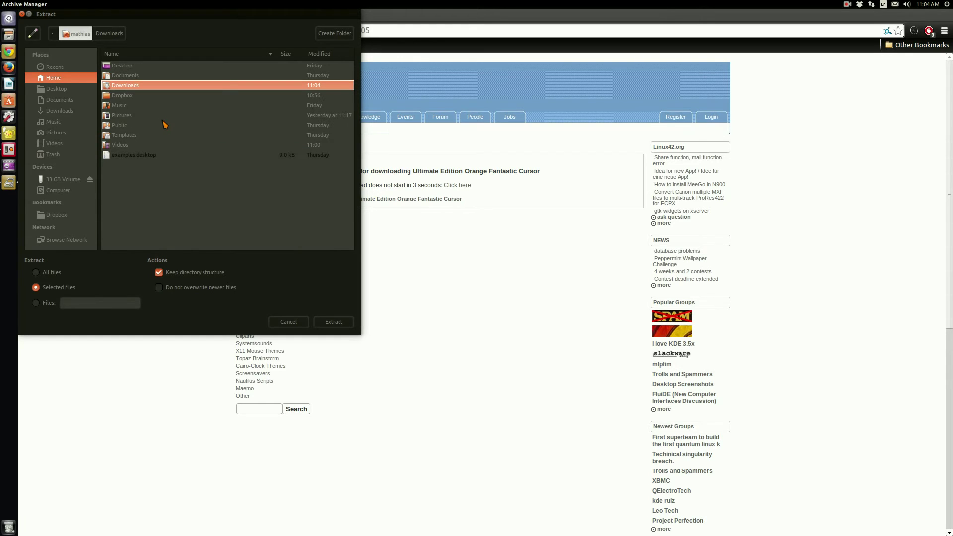
key(ctrl+h)
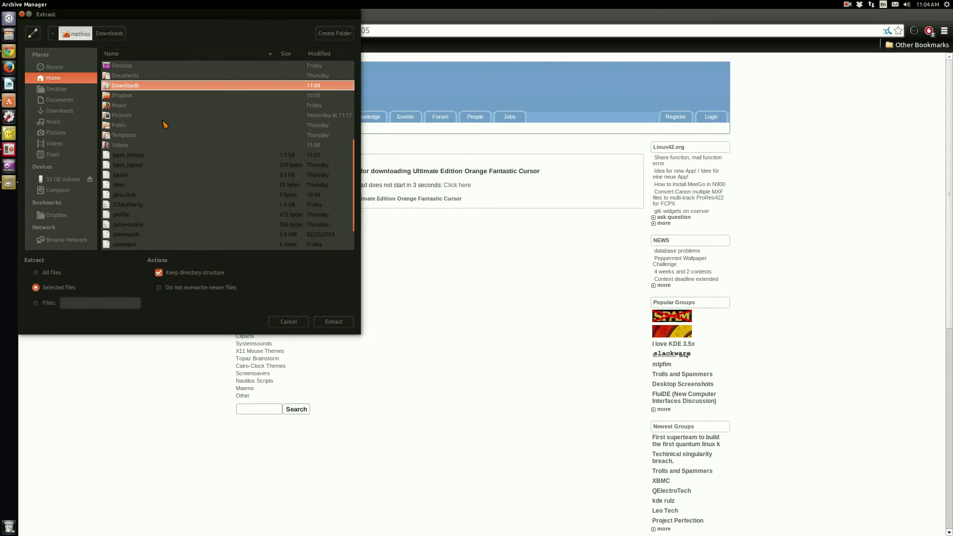
text(.icons)
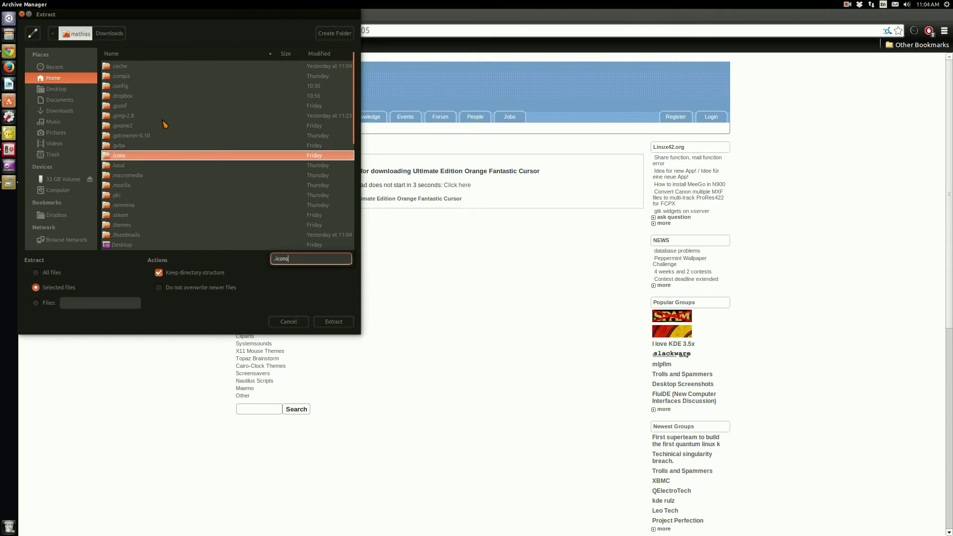
key(Return)
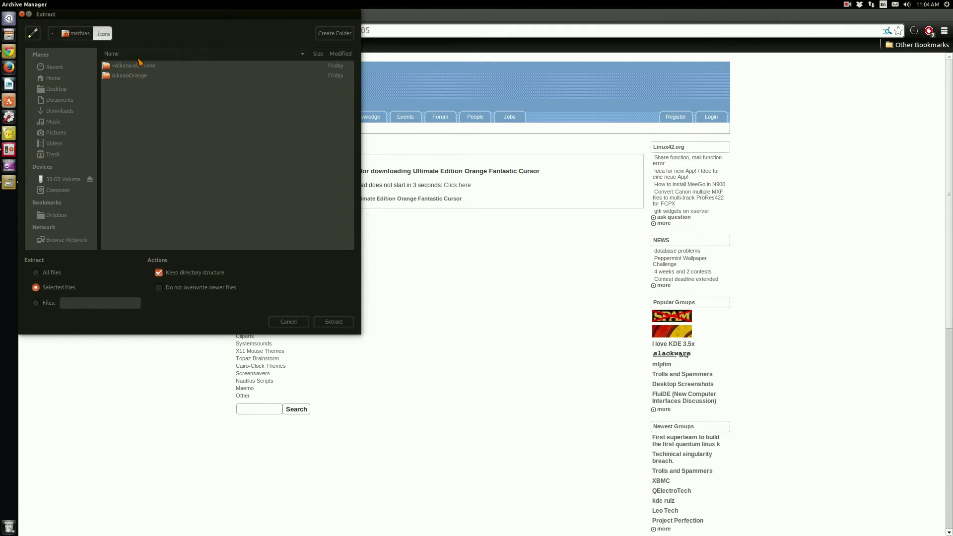
right_click(139, 88)
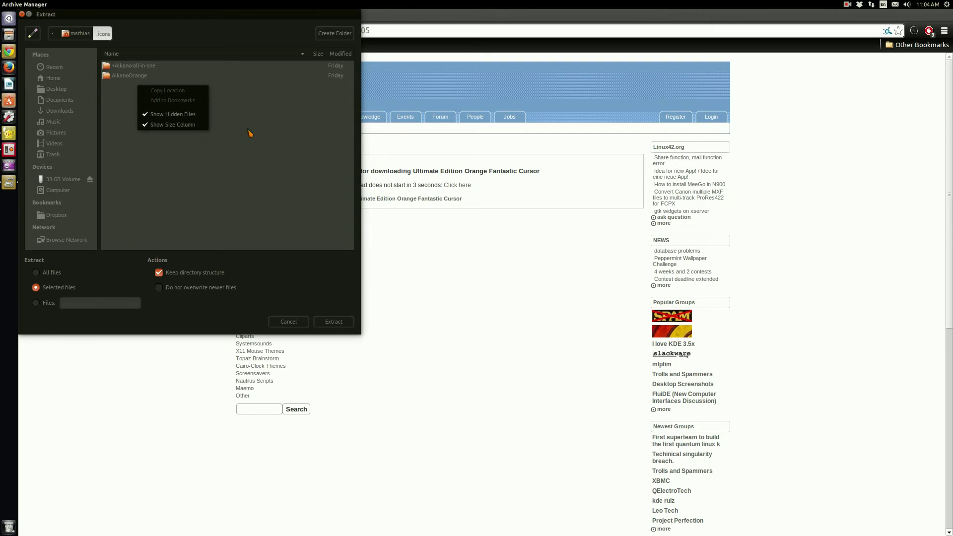
click(277, 130)
click(324, 323)
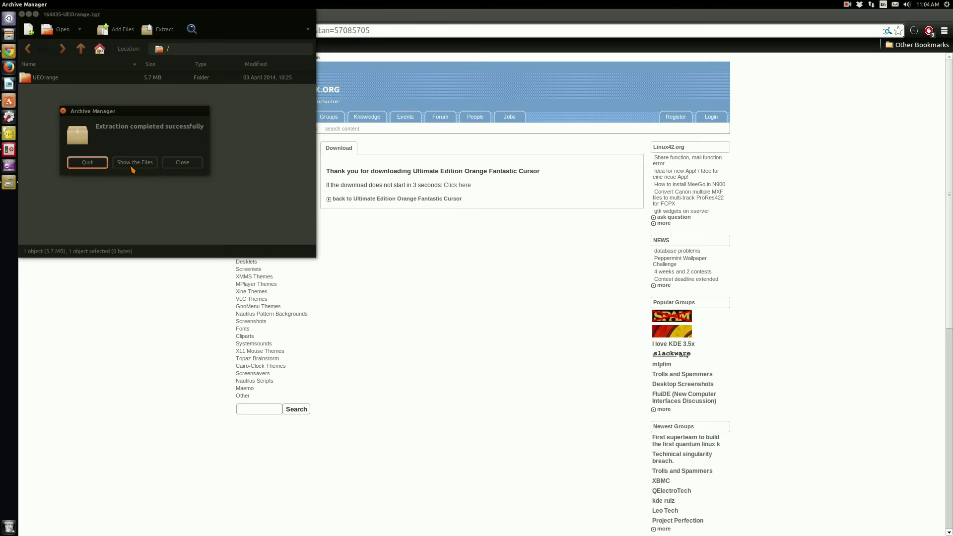
- Show the extracted files in the .icons folder, and close both the file manager and the archive manager
click(134, 163)
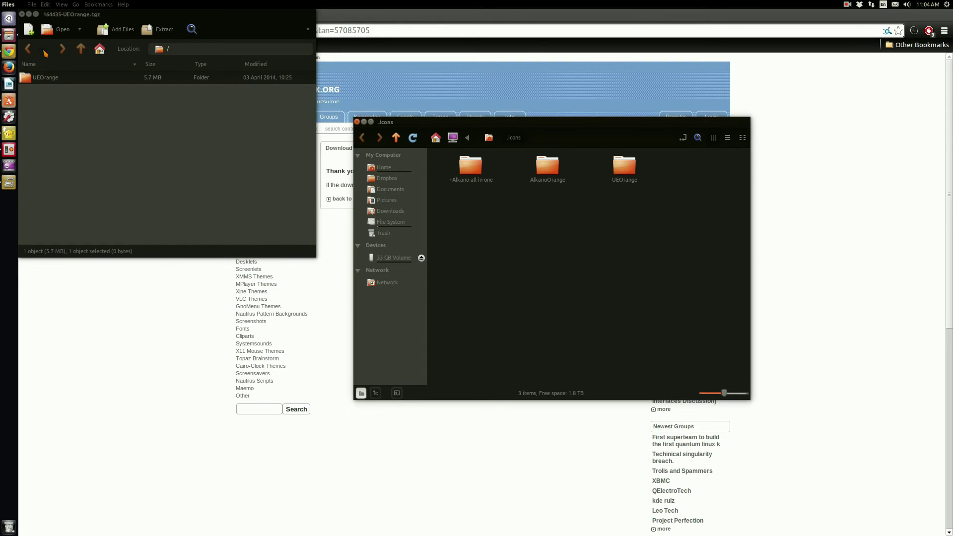
click(358, 122)
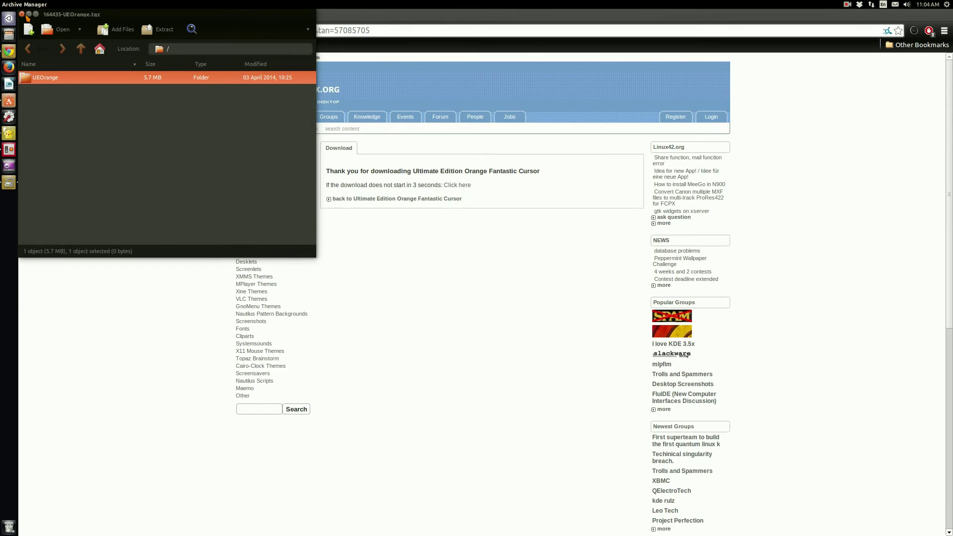
click(22, 14)
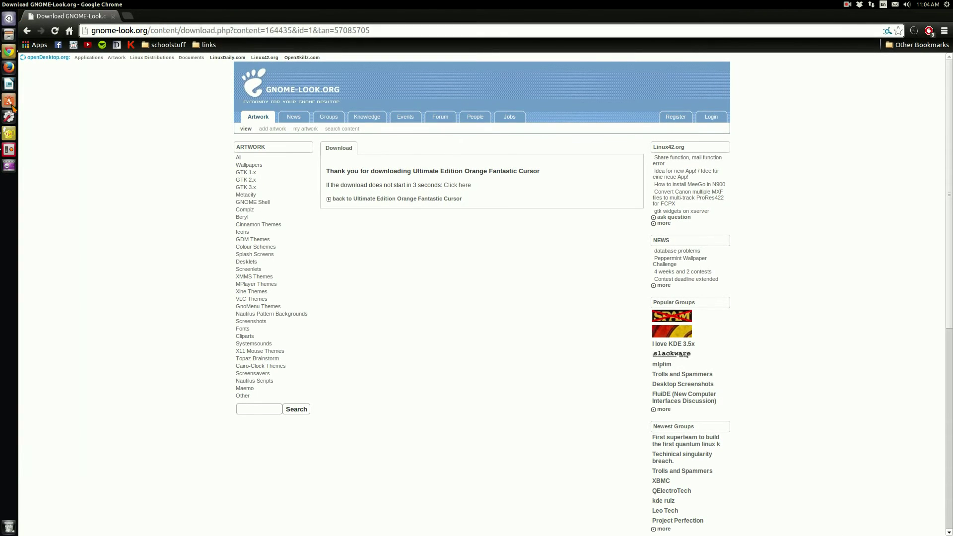
- Switch to Unity Tweak Tool and look through the available cursor themes for the extracted UEOrange theme
click(10, 150)
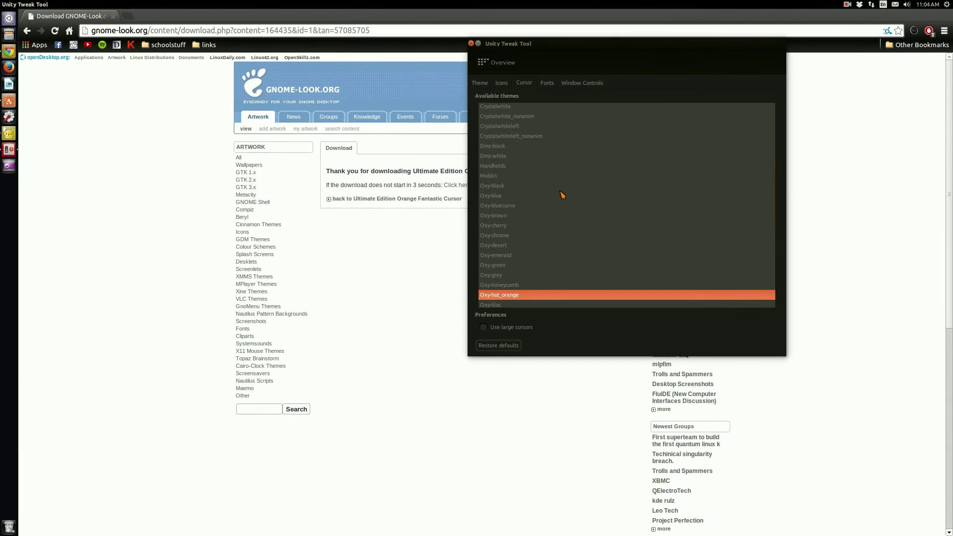
key(Up)
key(Up)
key(Up)
key(Up)
key(Up)
key(Up)
key(Up)
key(Up)
key(Up)
key(Up)
key(Up)
key(Up)
key(Up)
key(Up)
scroll(574, 148, down, 5)
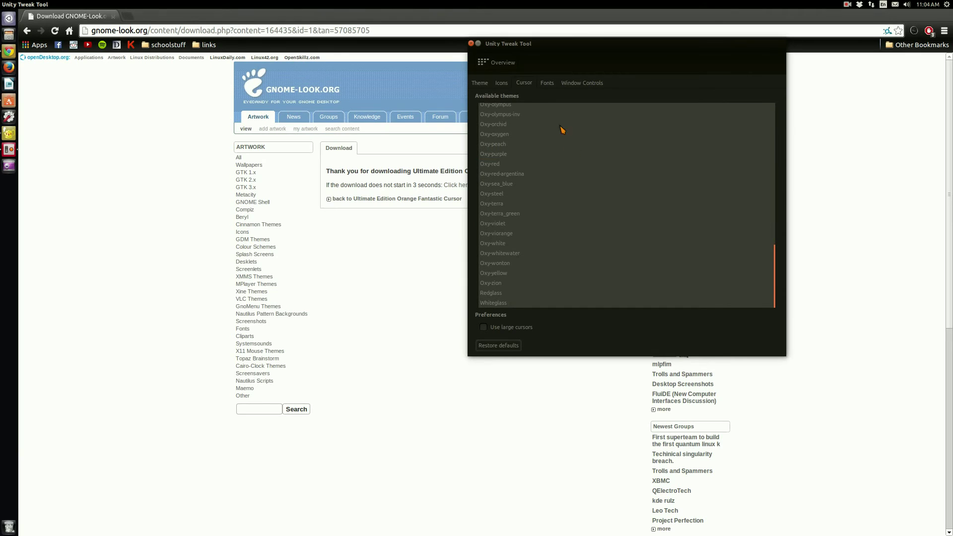
- Restart Unity Tweak Tool and open its Cursors settings
click(472, 43)
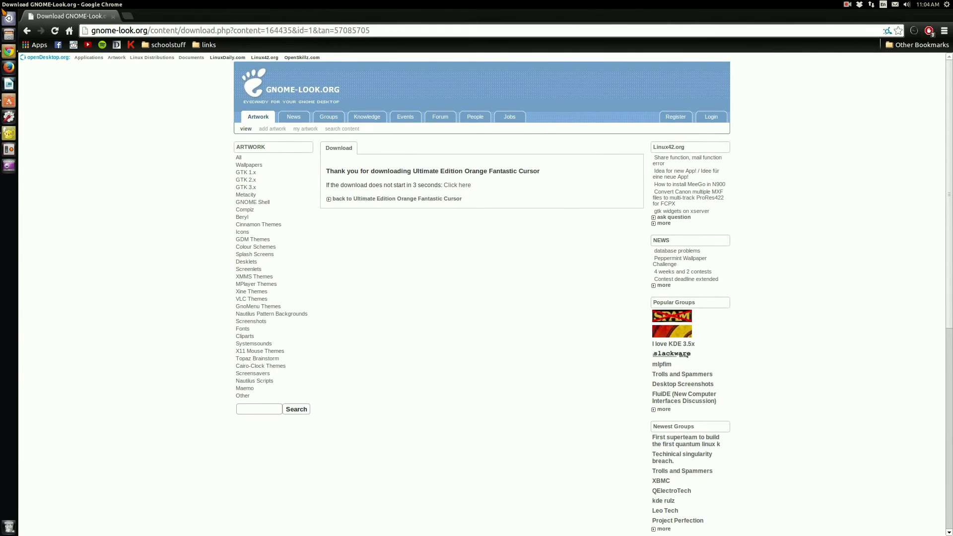
click(15, 23)
text(unity)
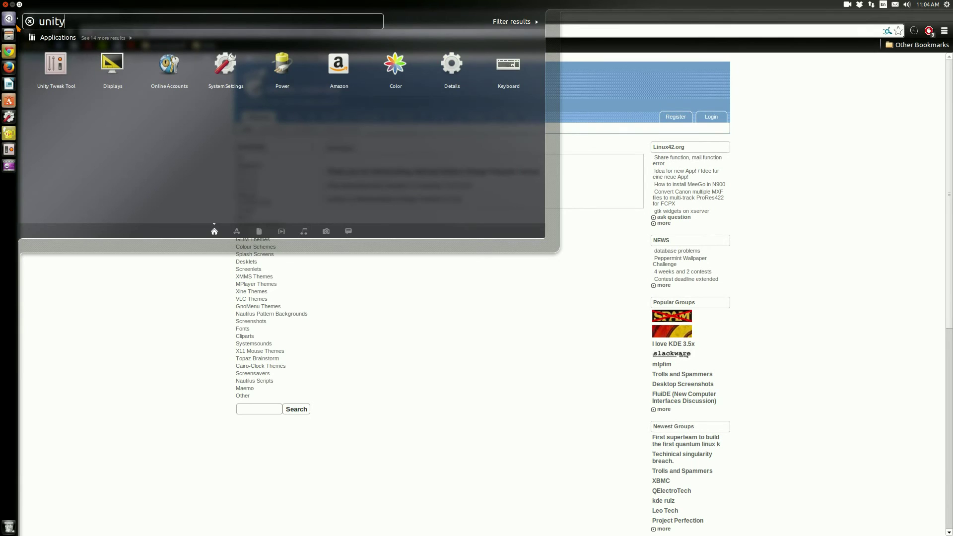
key(Return)
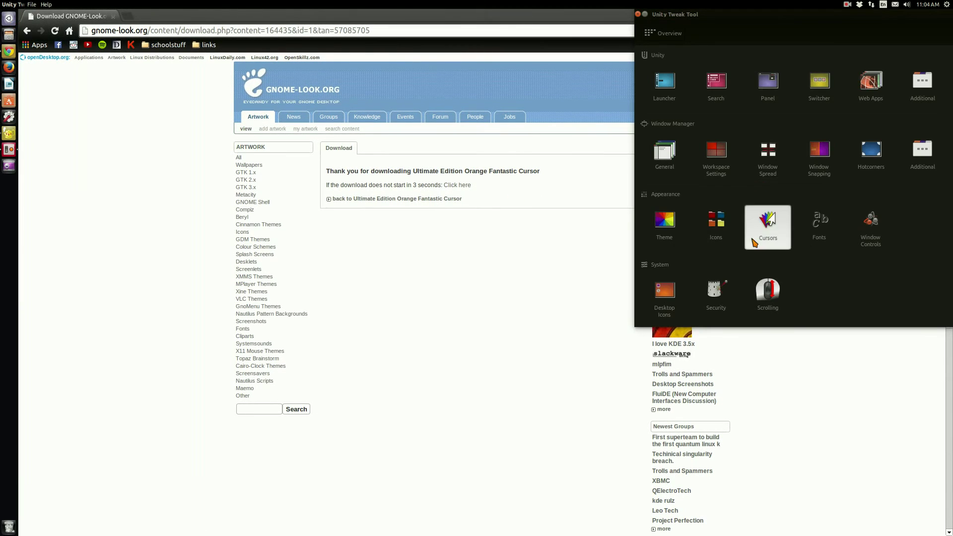
click(767, 222)
- Set the cursor theme to Ueorange, and move the Unity Tweak Tool window toward the middle before minimizing it
scroll(745, 221, down, 15)
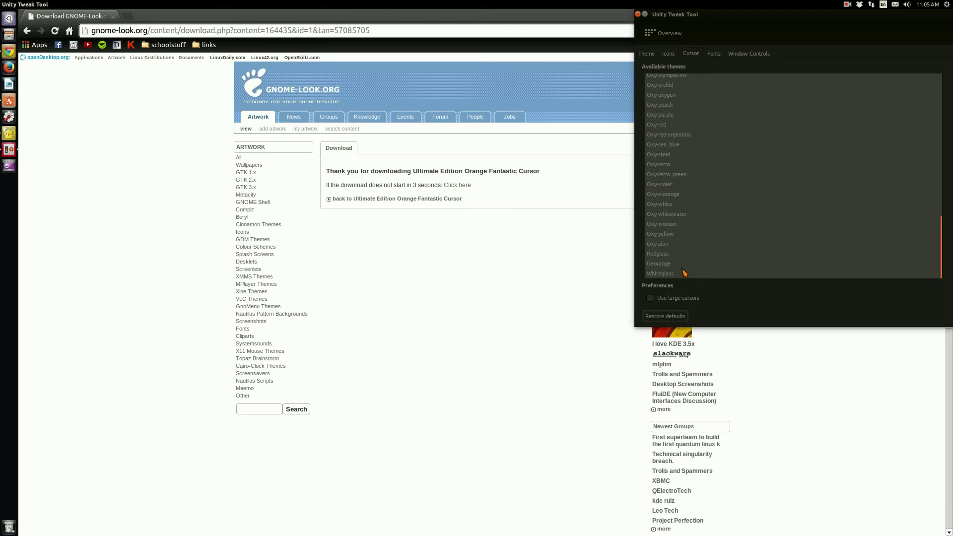
click(662, 264)
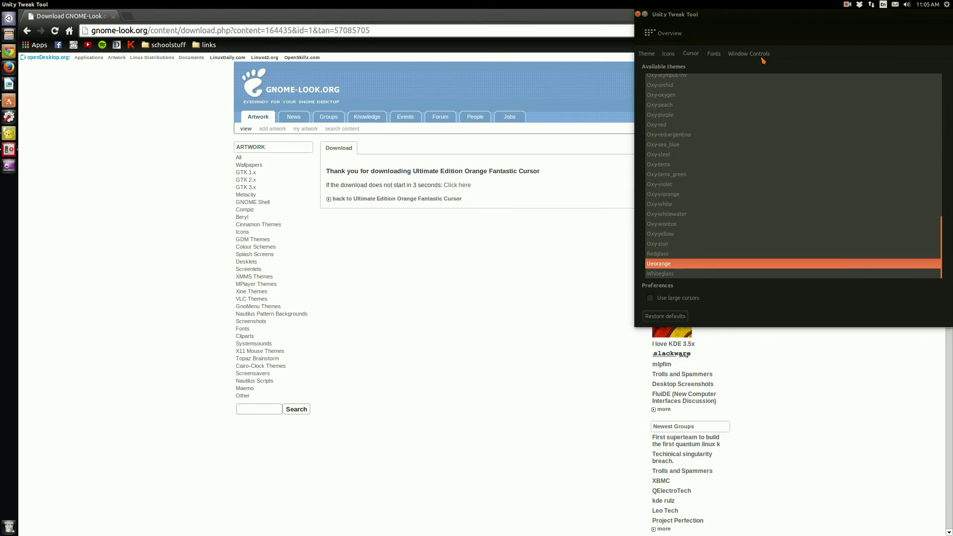
drag(769, 15, 602, 15)
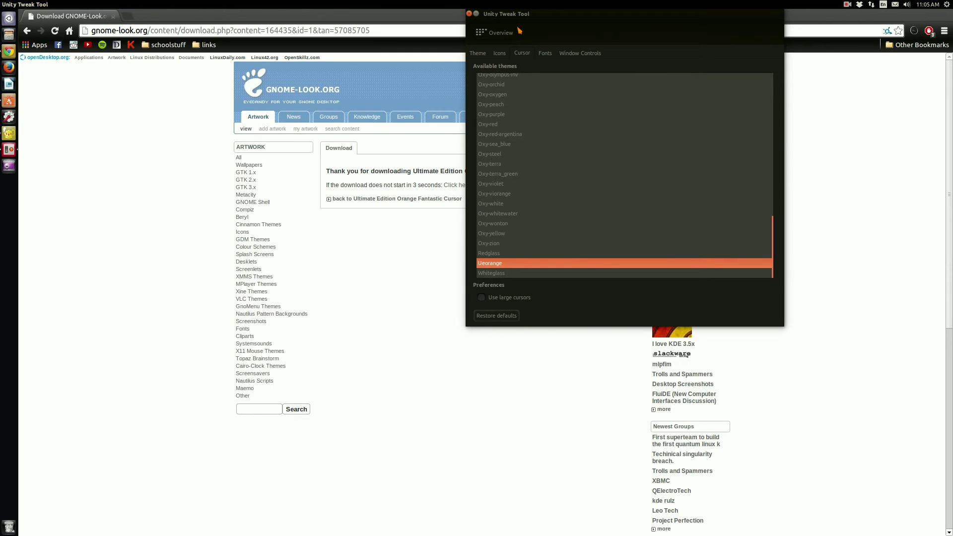
click(476, 15)
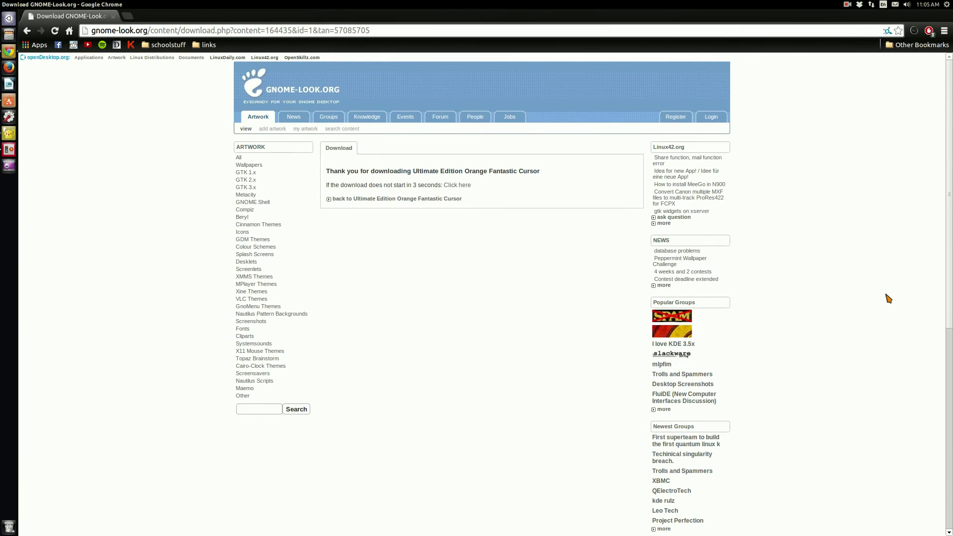
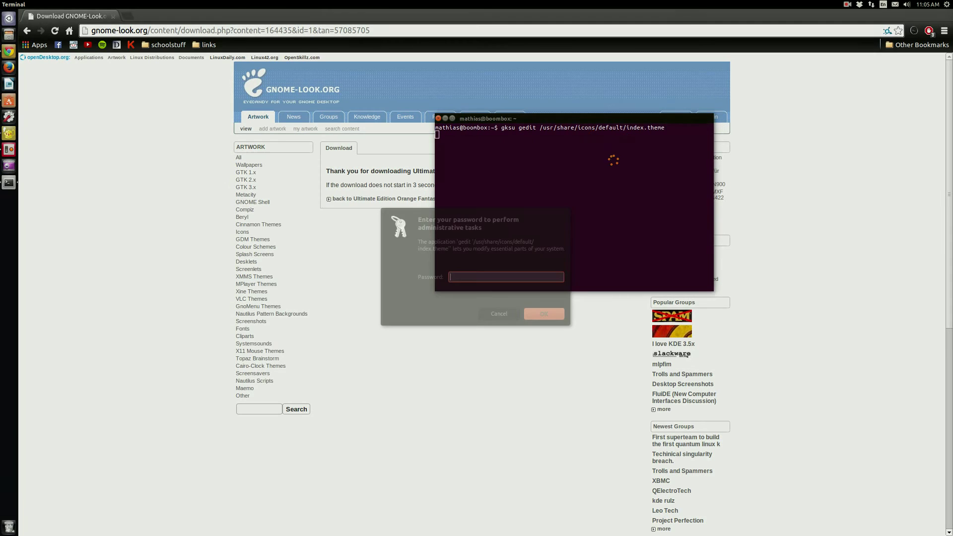
- Authorize the gedit launch with the account password and highlight the theme entries in /usr/share/icons/default/index.theme
text(****)
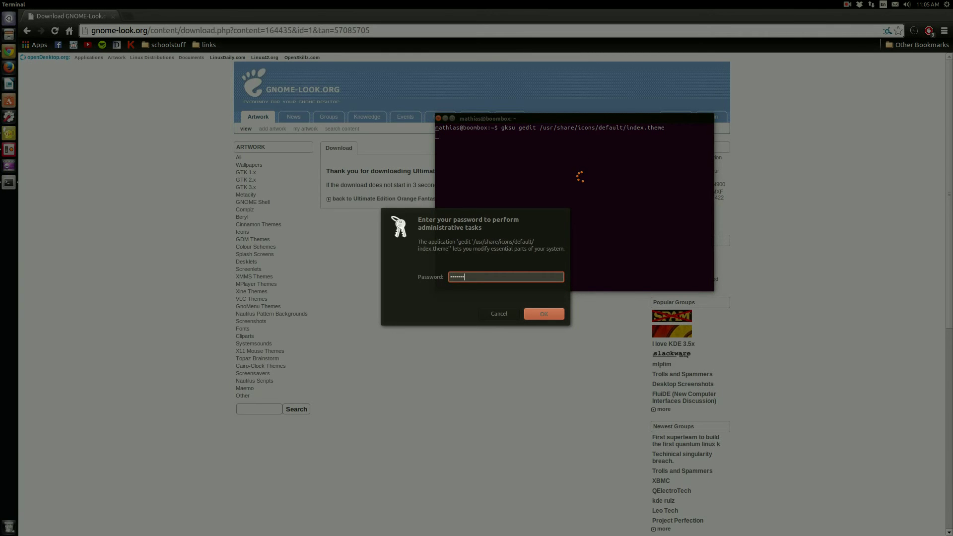
key(Return)
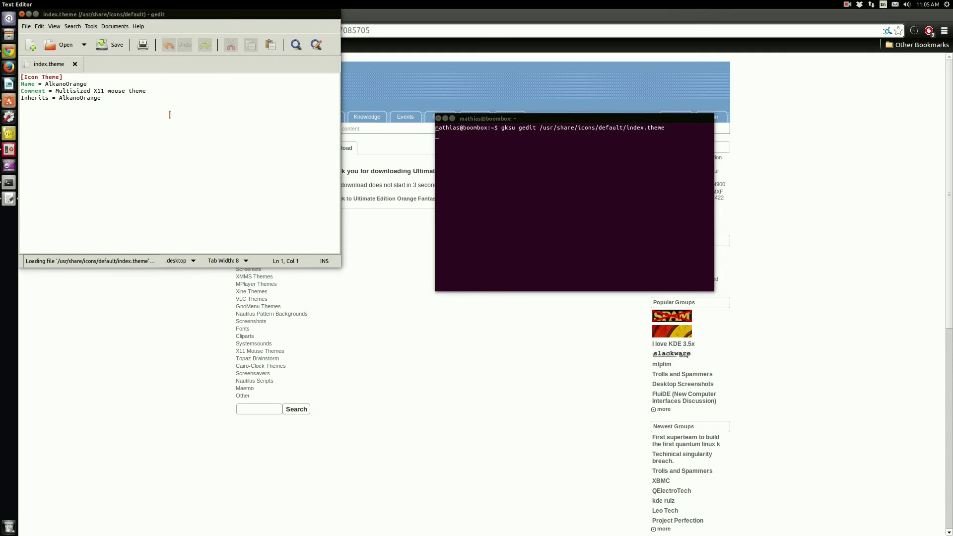
drag(104, 110, 52, 82)
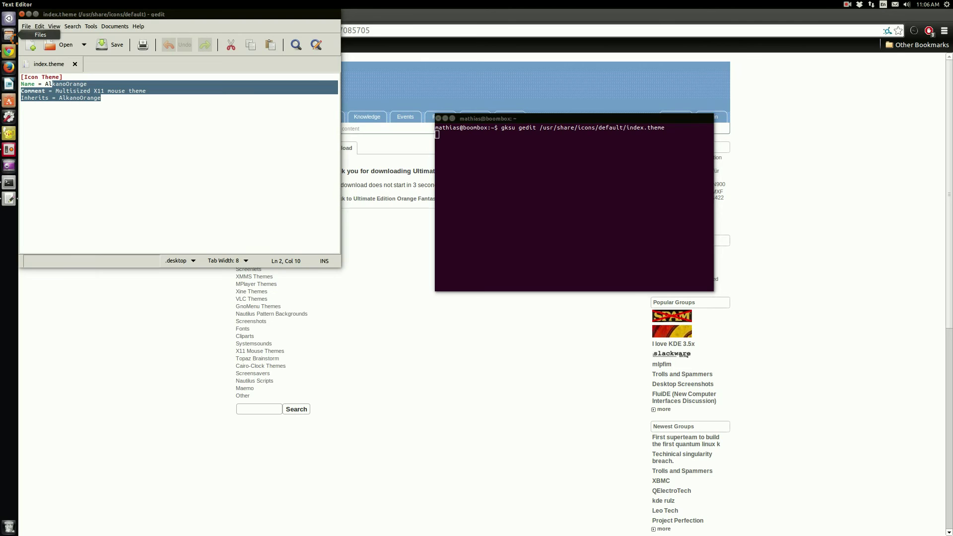
- Open index.theme from the UEOrange folder inside the hidden .icons folder, and place its window beside the default index.theme
click(9, 34)
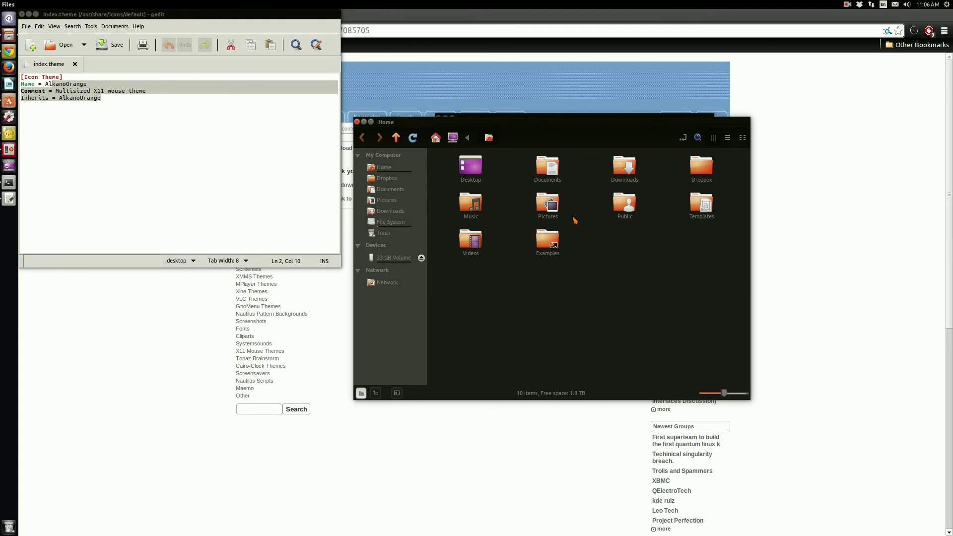
key(ctrl+h)
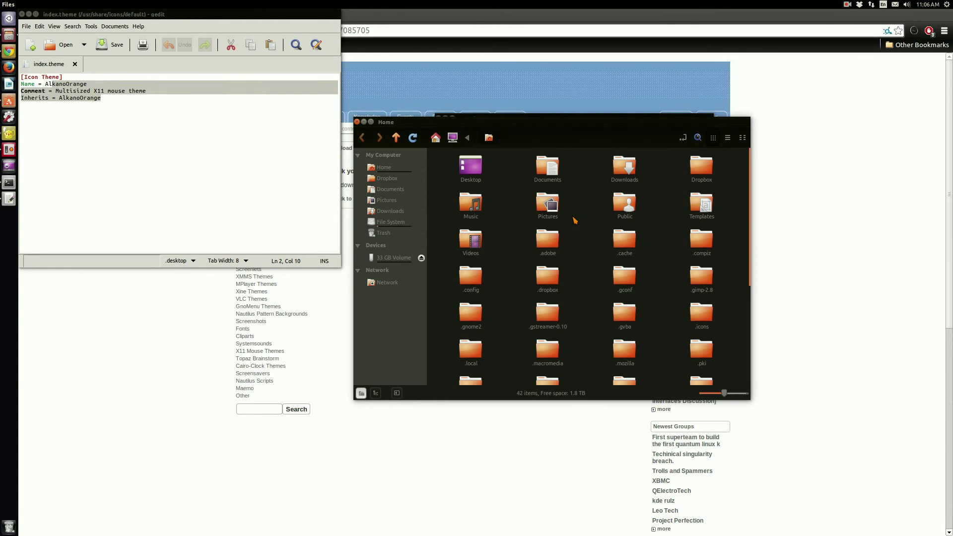
text(.icons)
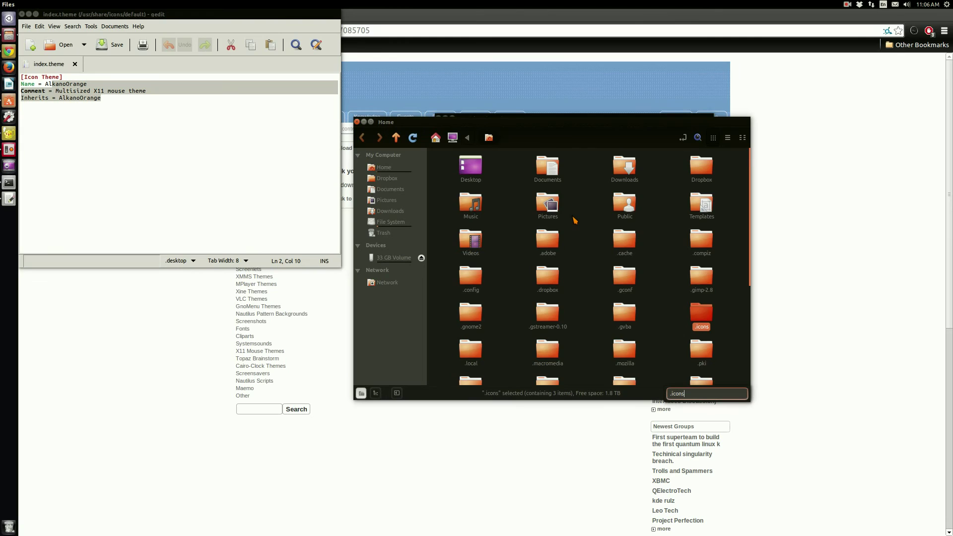
key(Return)
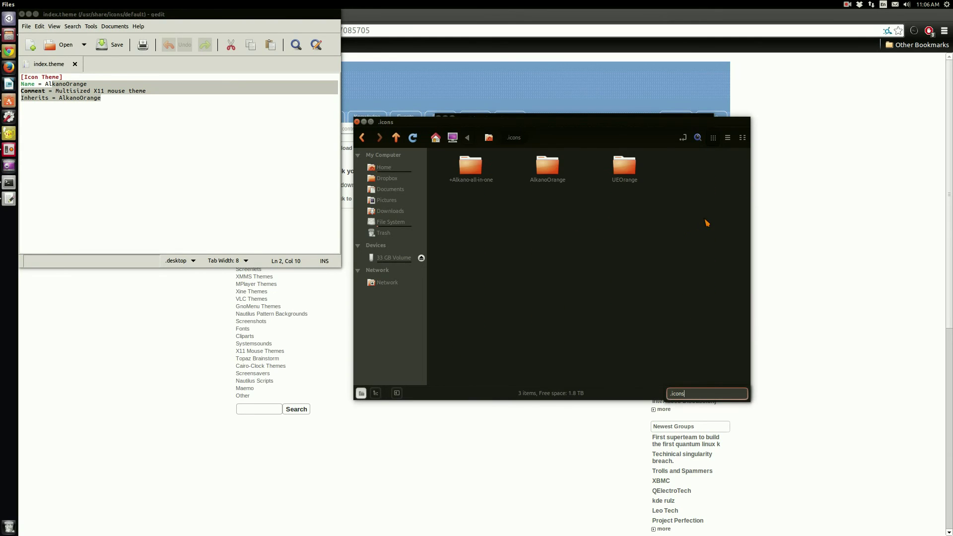
double_click(616, 169)
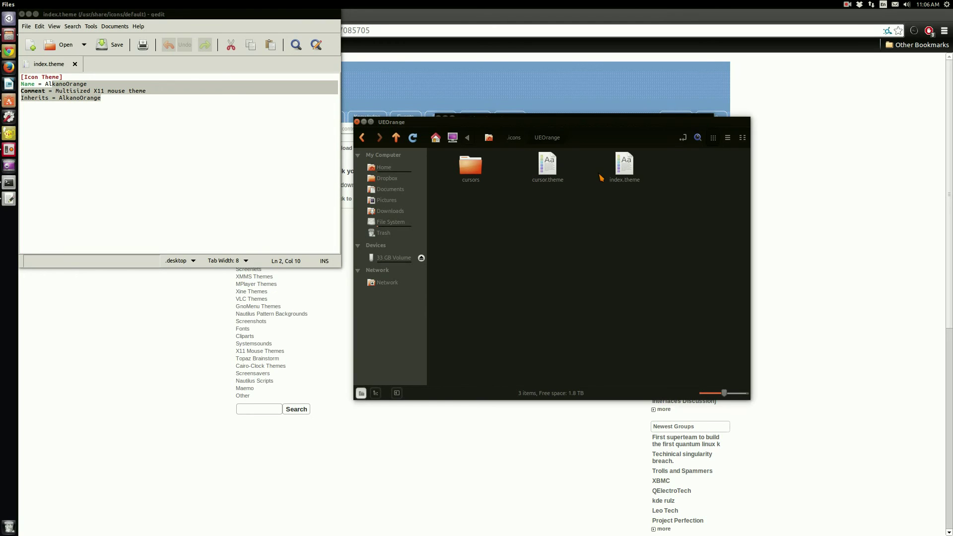
double_click(626, 166)
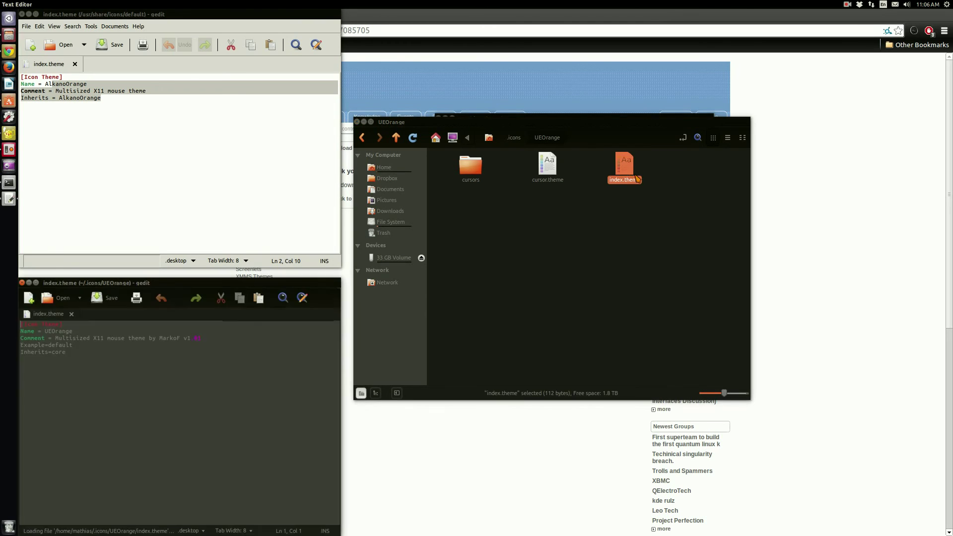
drag(266, 284, 602, 67)
drag(398, 135, 345, 112)
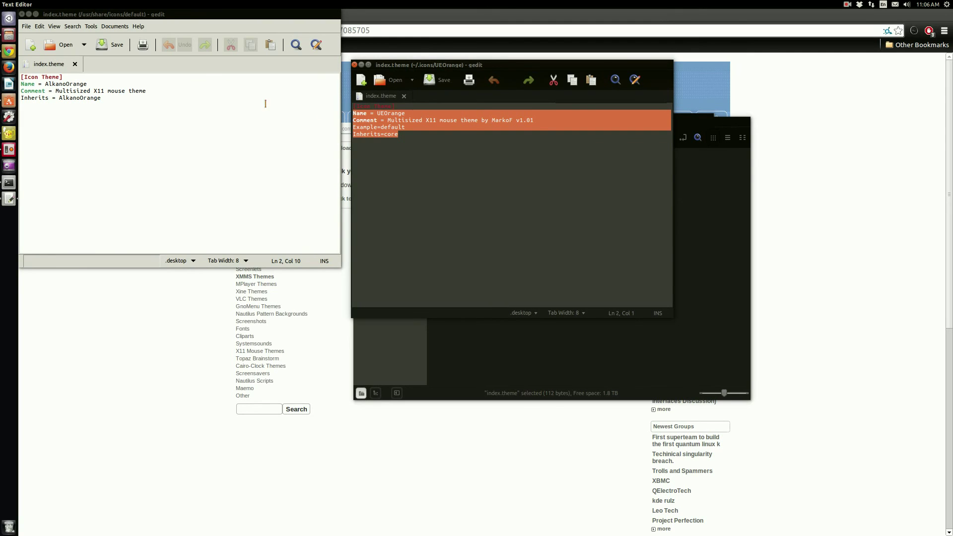
- Copy the name UEOrange from the theme's file into the Name and Inherits values of the default index.theme, and save it
click(89, 84)
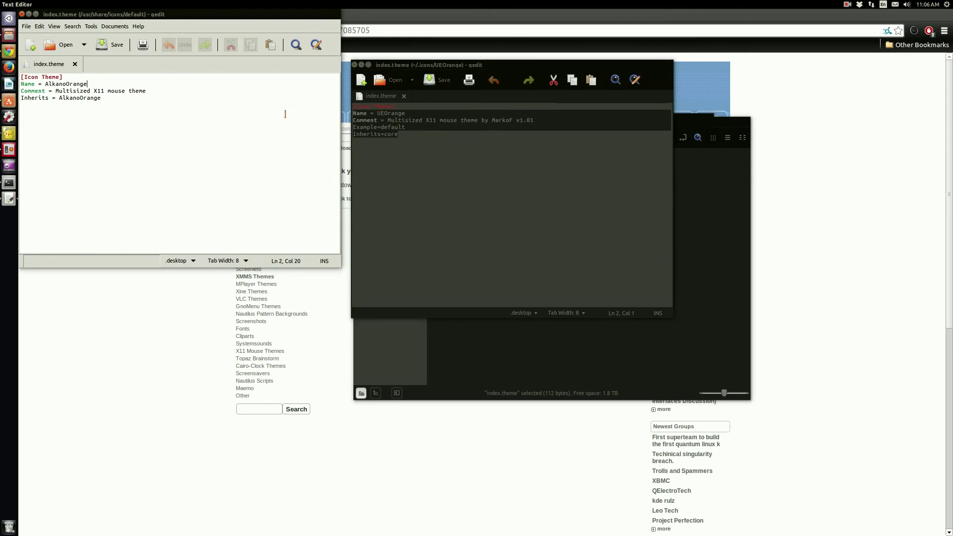
drag(378, 114, 403, 113)
drag(90, 84, 45, 84)
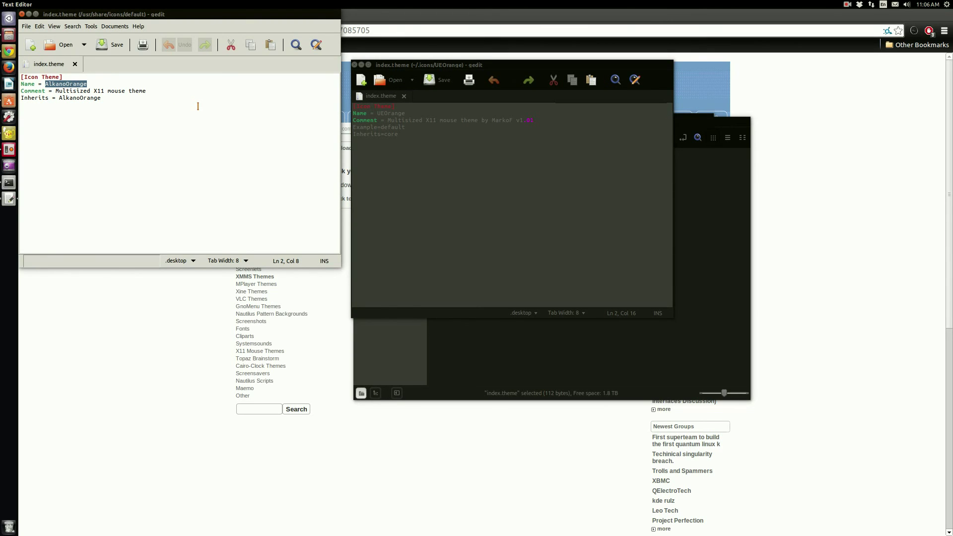
drag(377, 113, 405, 113)
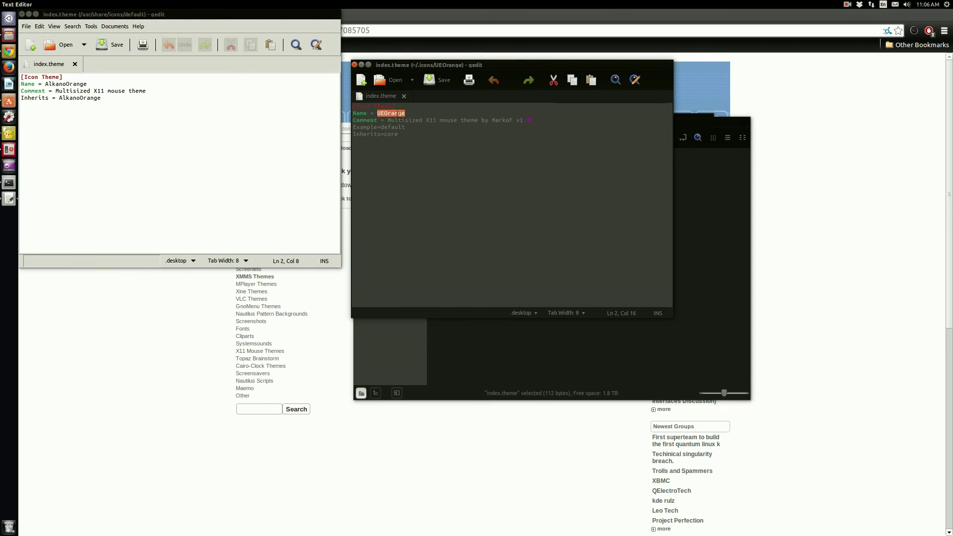
right_click(397, 112)
click(422, 154)
drag(45, 83, 59, 98)
key(ctrl+v)
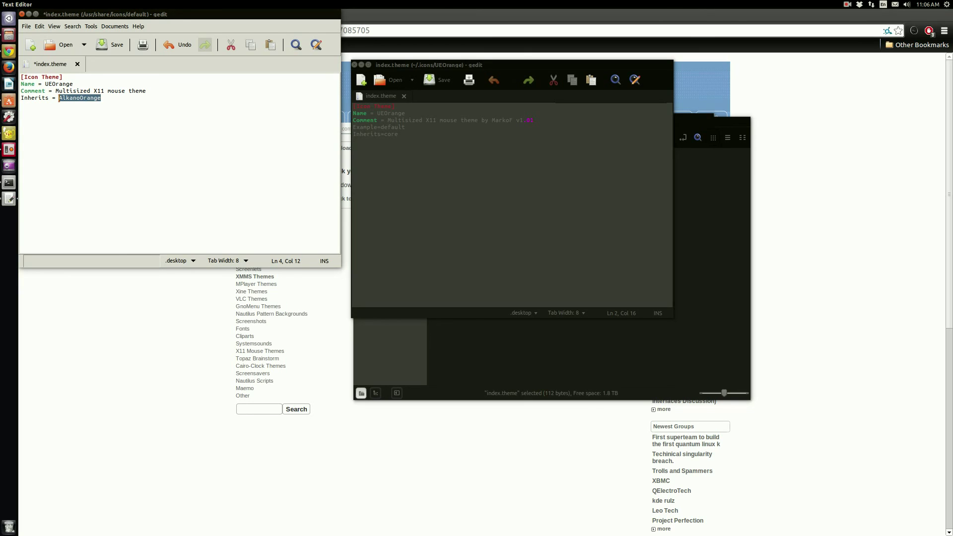
key(ctrl+v)
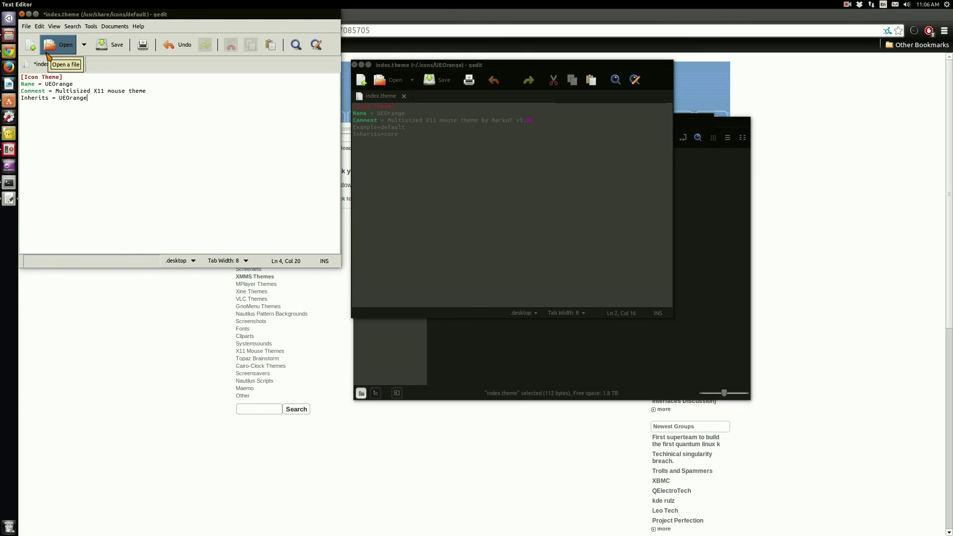
click(110, 48)
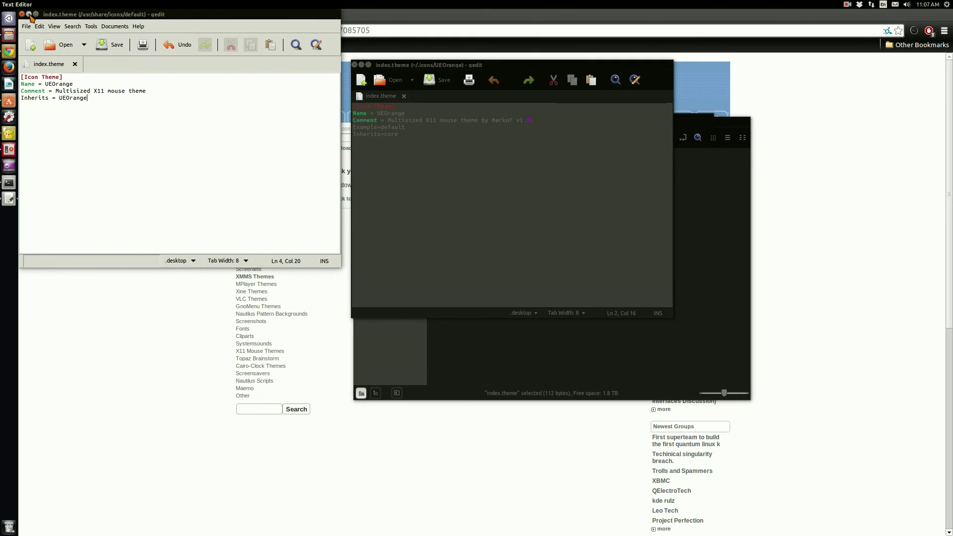
- Close both index.theme editor windows and the file manager showing the UEOrange folder
click(29, 14)
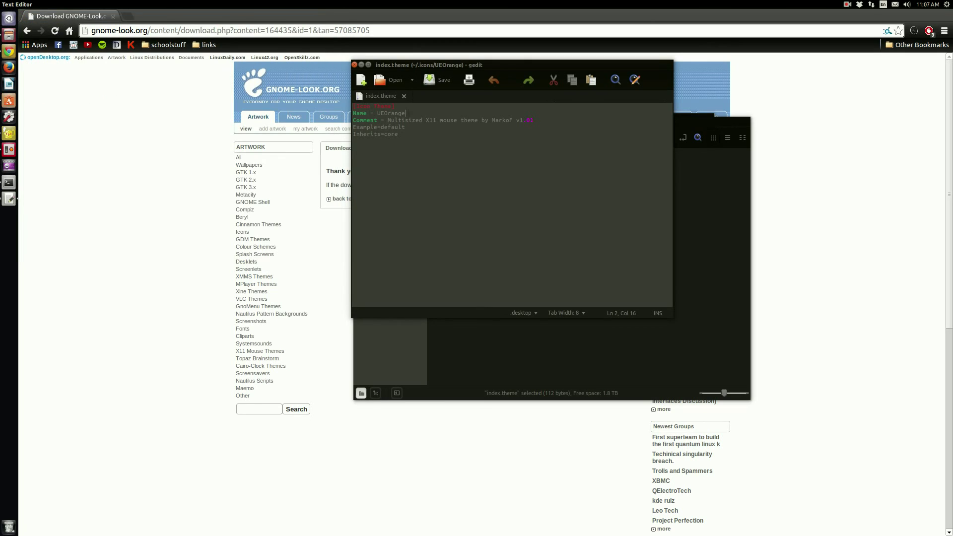
click(354, 66)
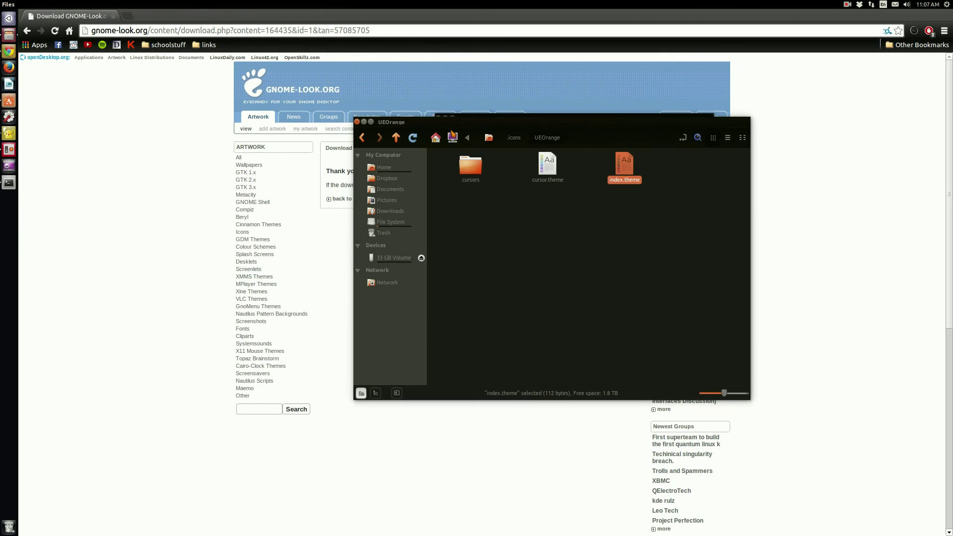
click(357, 122)
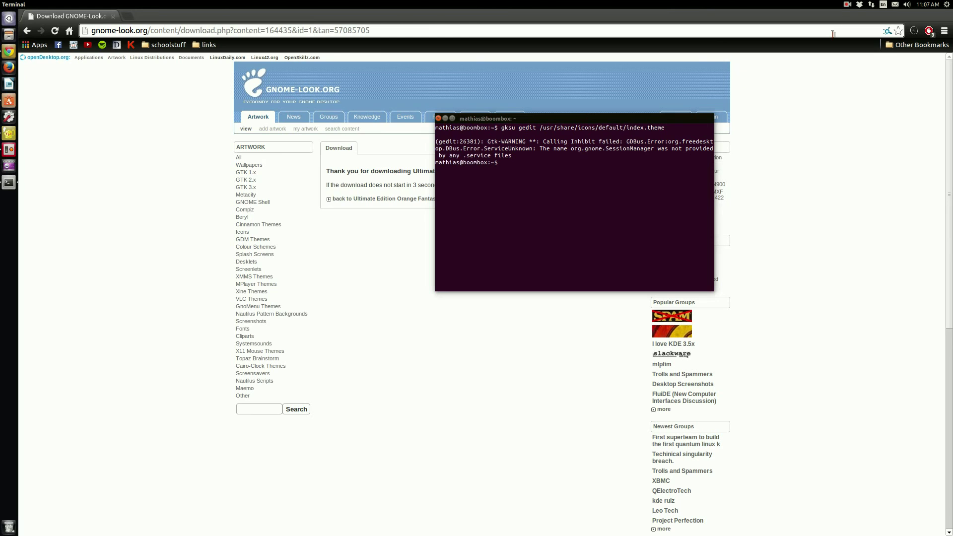
click(847, 5)
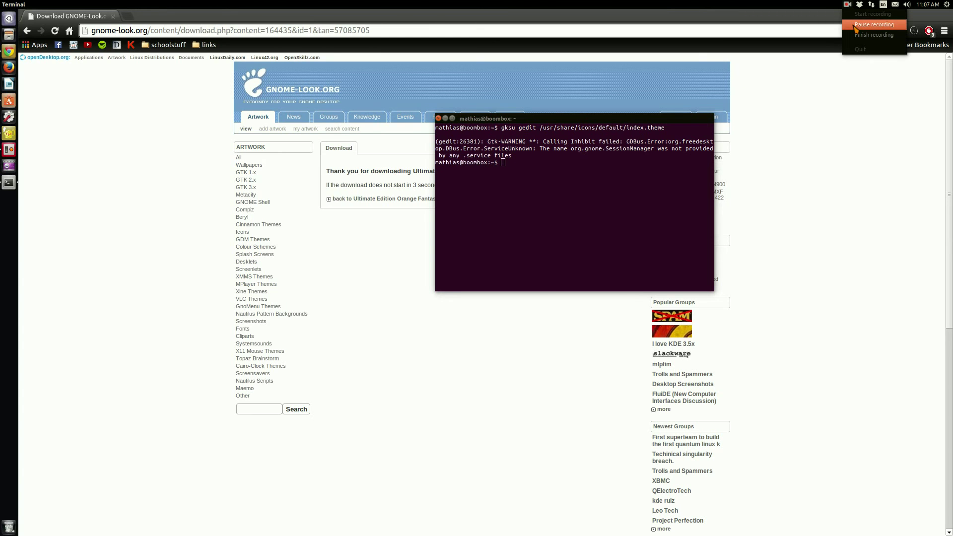
click(855, 26)
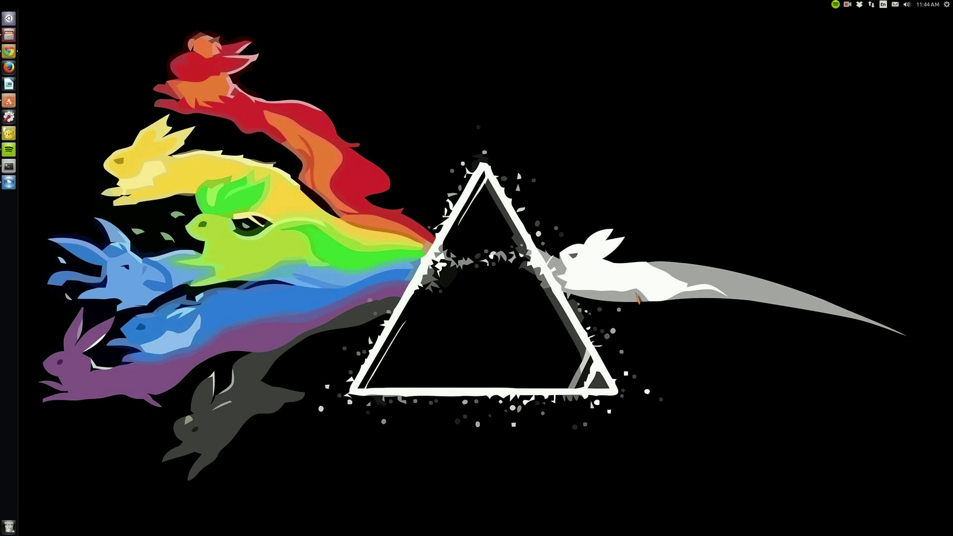